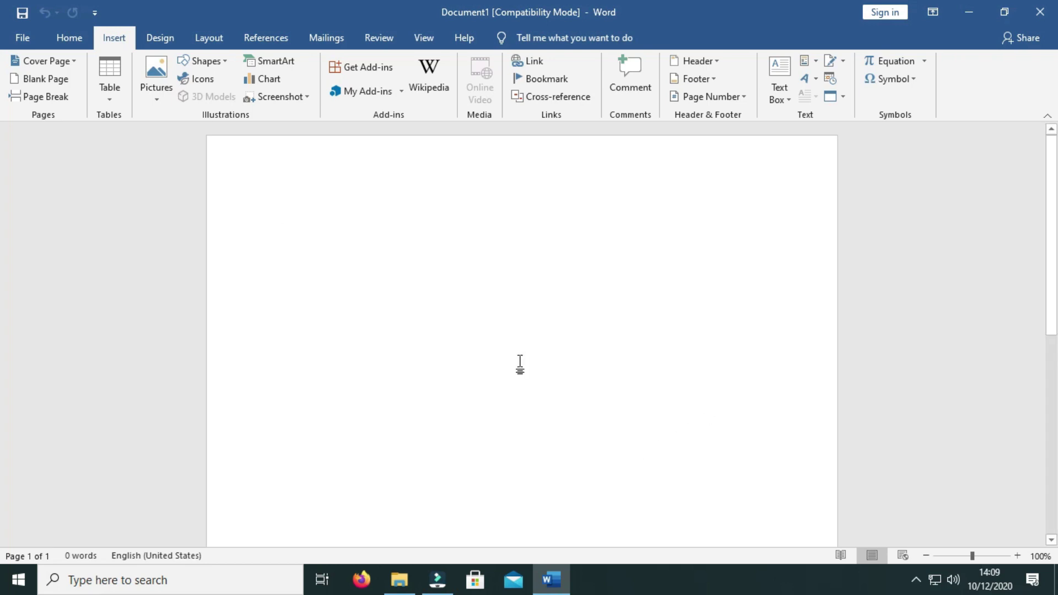
Look through the File backstage's Print, printer list, Share and Export pages without changing anything.
left_click(25, 40)
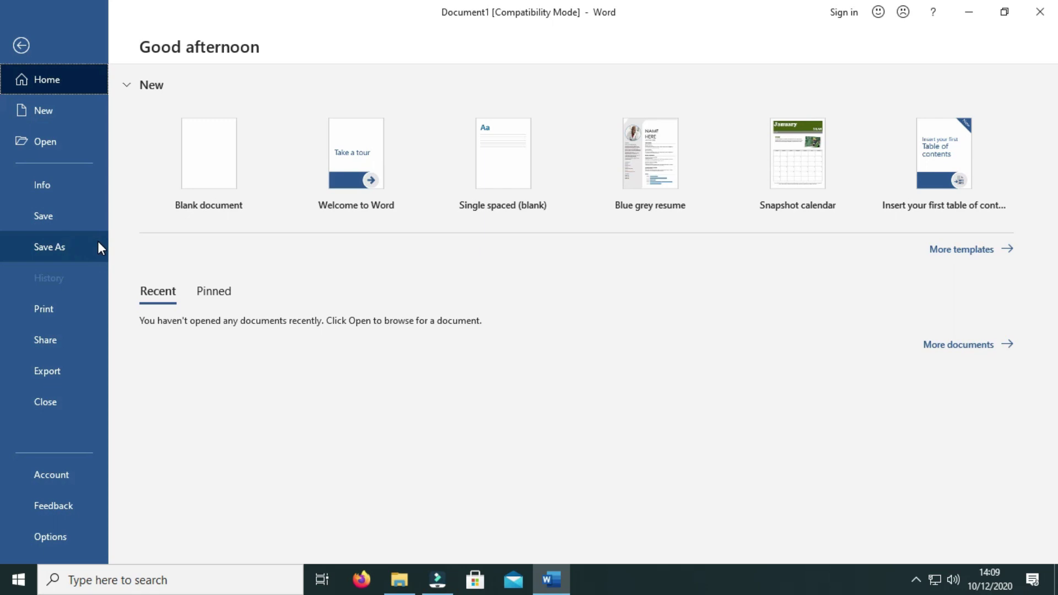
left_click(38, 309)
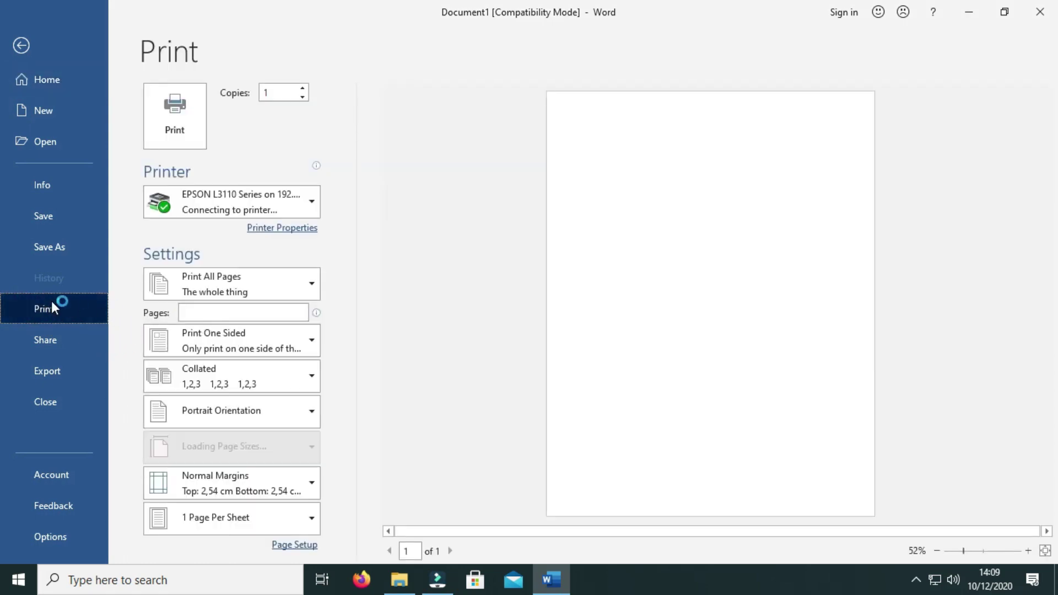
left_click(259, 199)
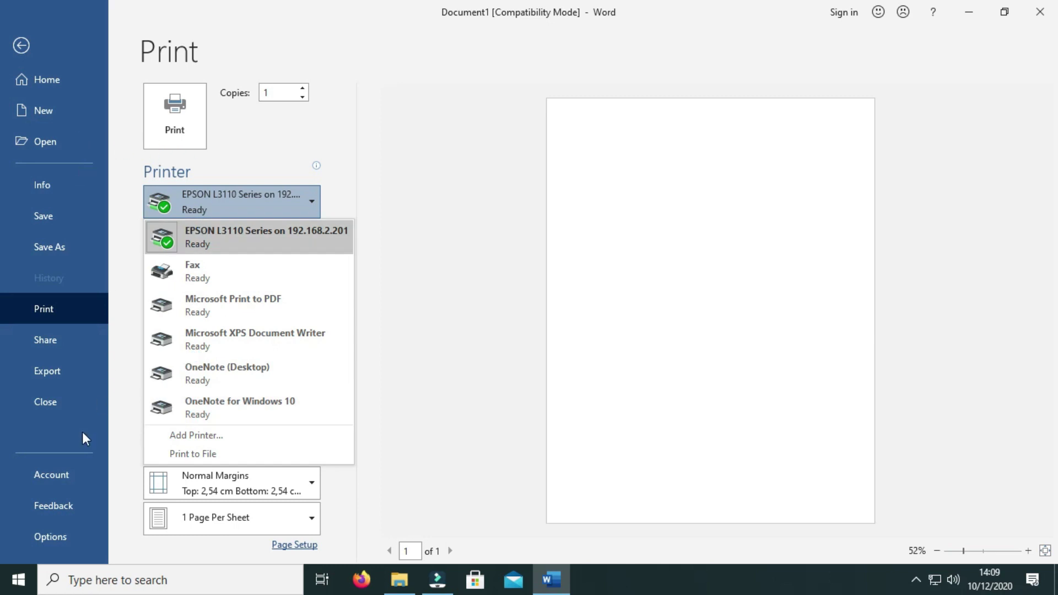
left_click(48, 343)
left_click(47, 346)
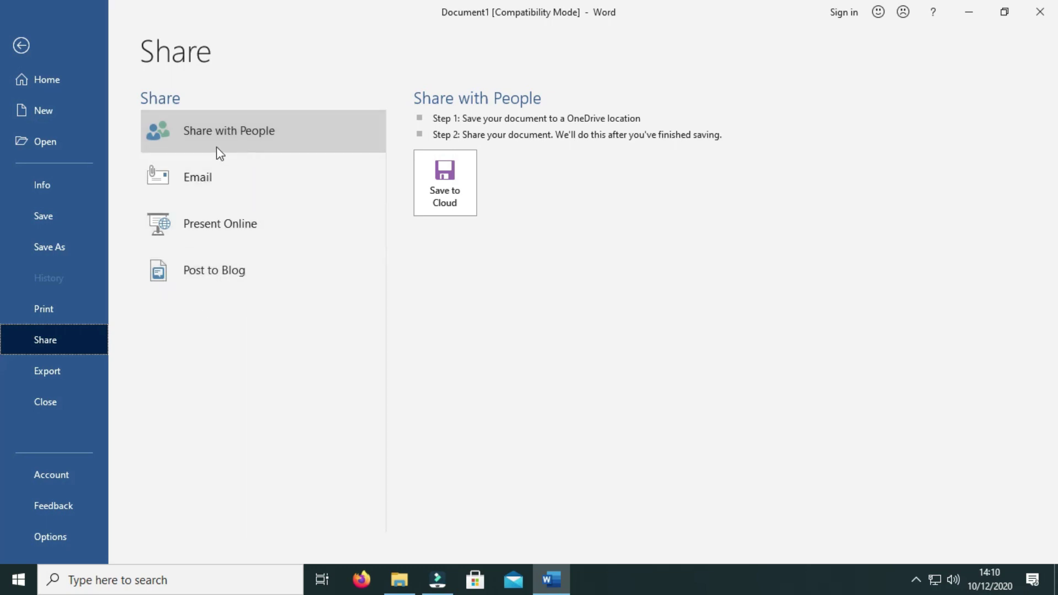
left_click(51, 372)
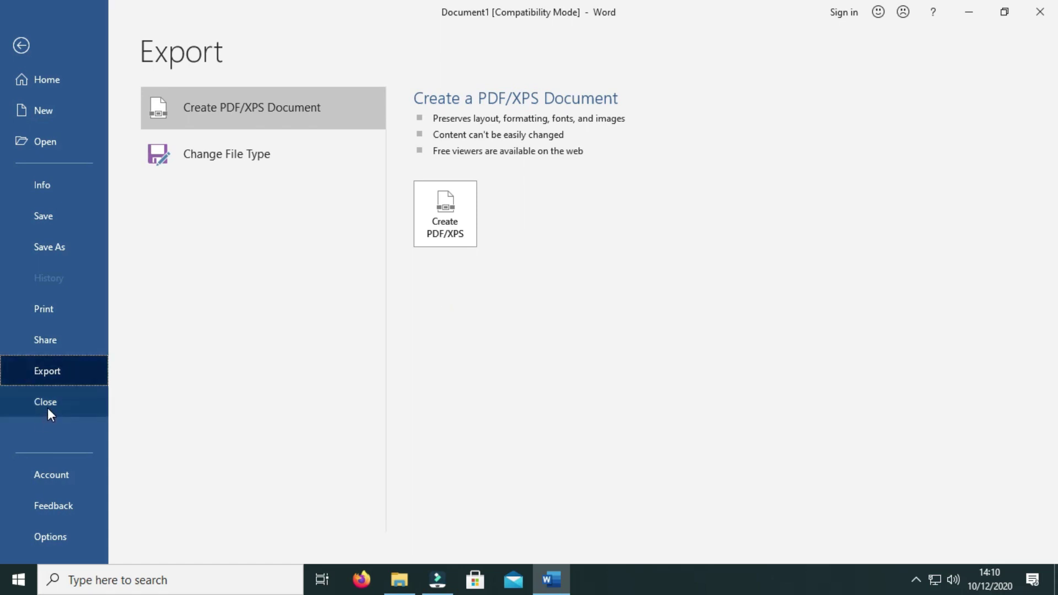
left_click(21, 46)
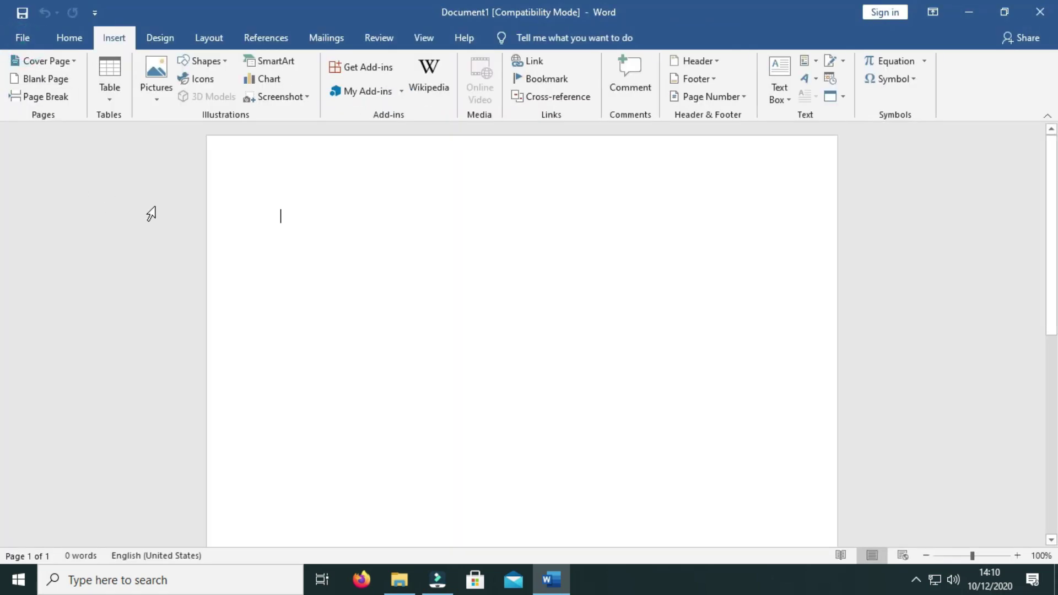
Preview the Home tab's font, font size, font colour, bullet and numbering lists without applying any.
left_click(59, 41)
left_click(370, 203)
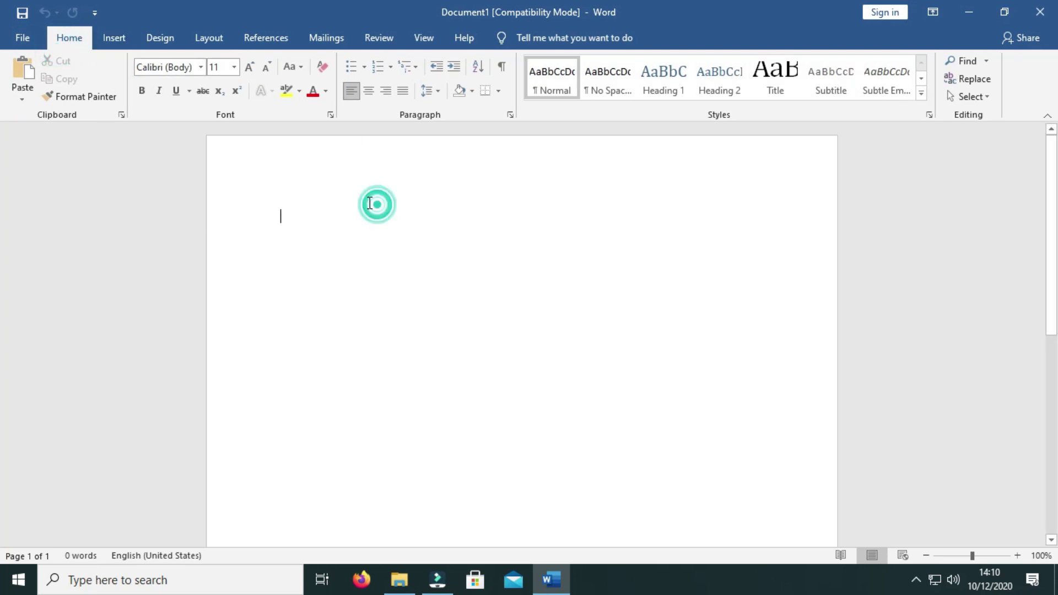
left_click(200, 67)
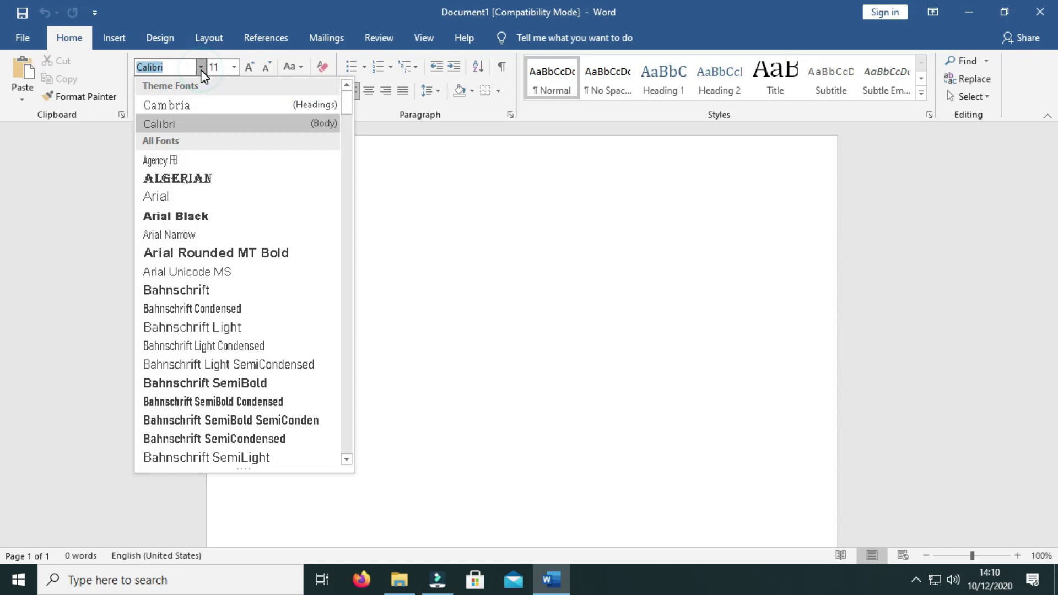
left_click(201, 71)
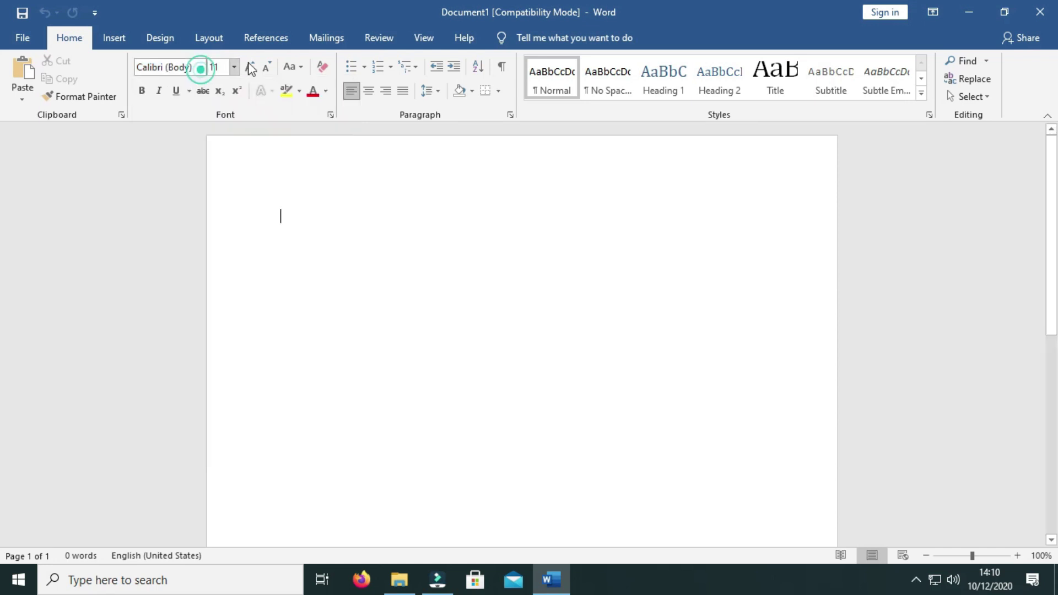
left_click(234, 67)
left_click(316, 208)
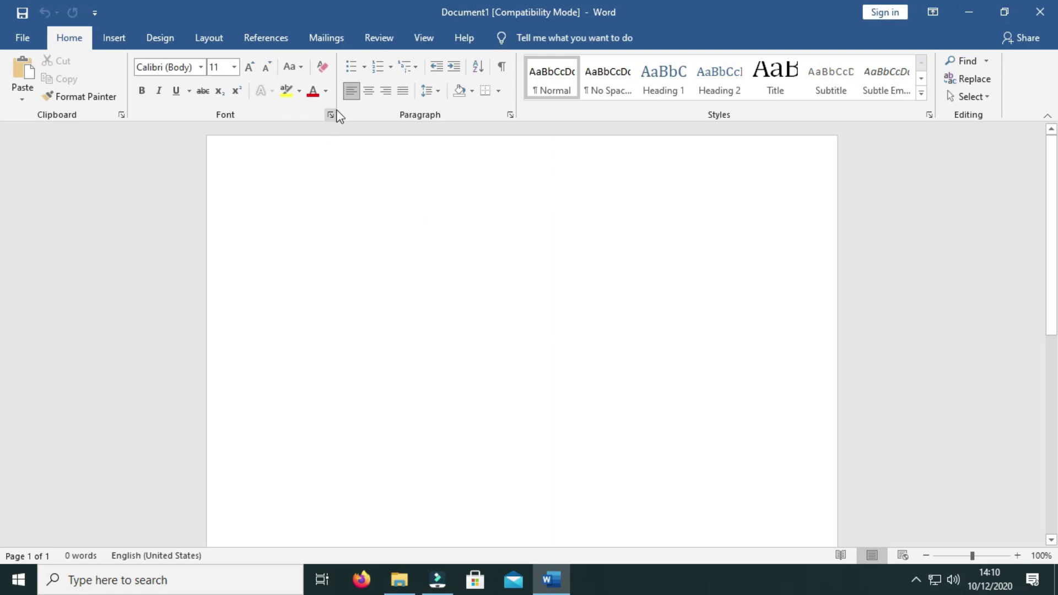
left_click(326, 91)
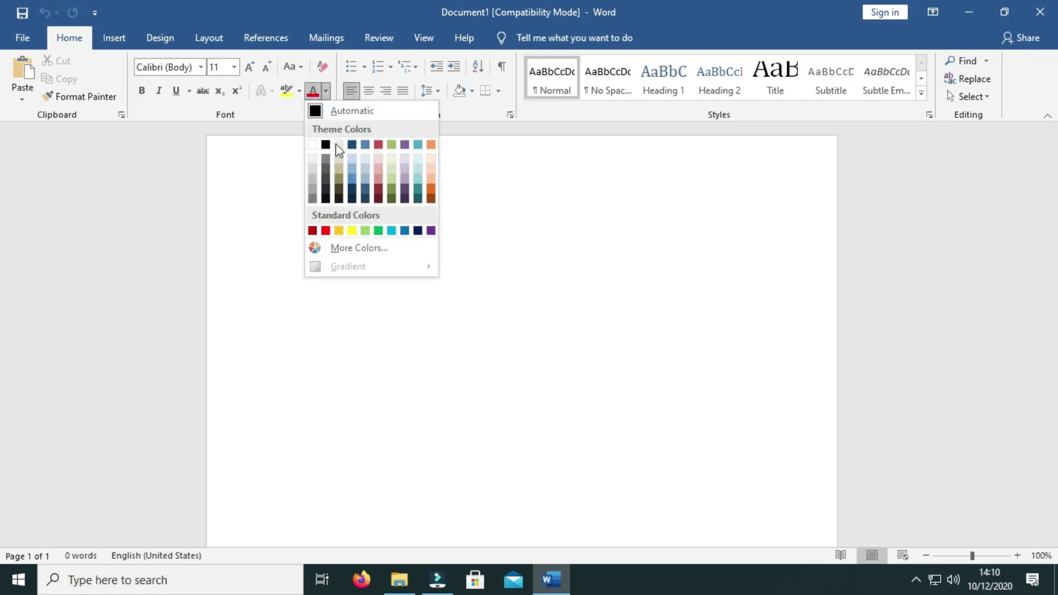
left_click(625, 244)
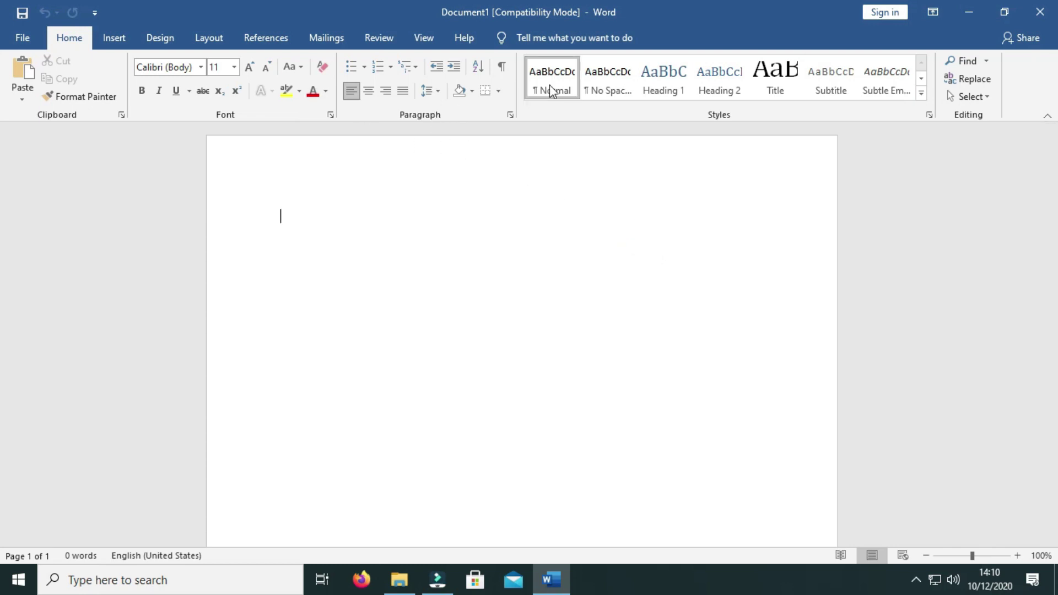
left_click(365, 66)
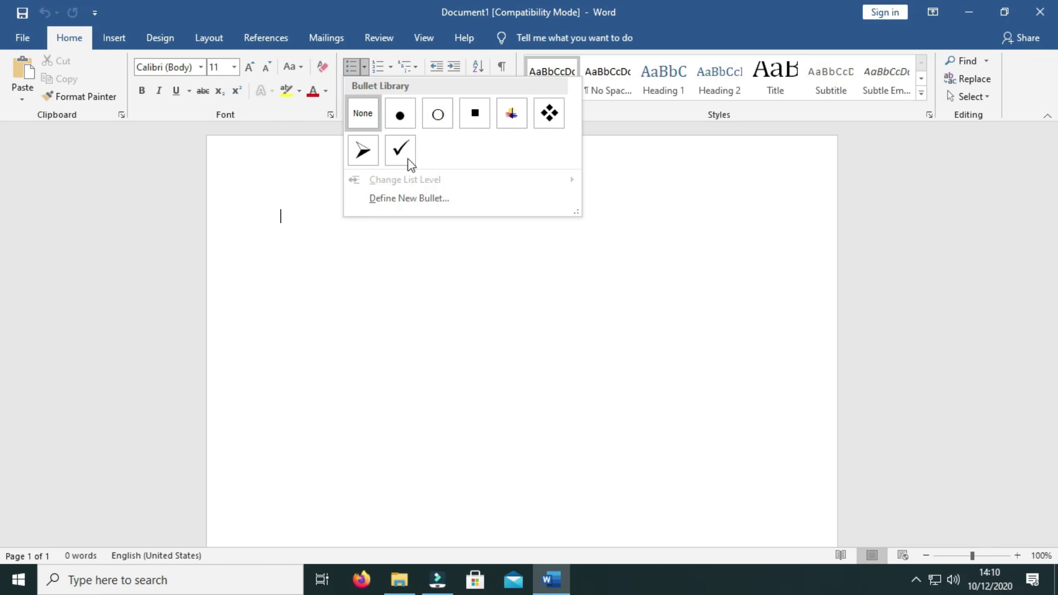
left_click(390, 67)
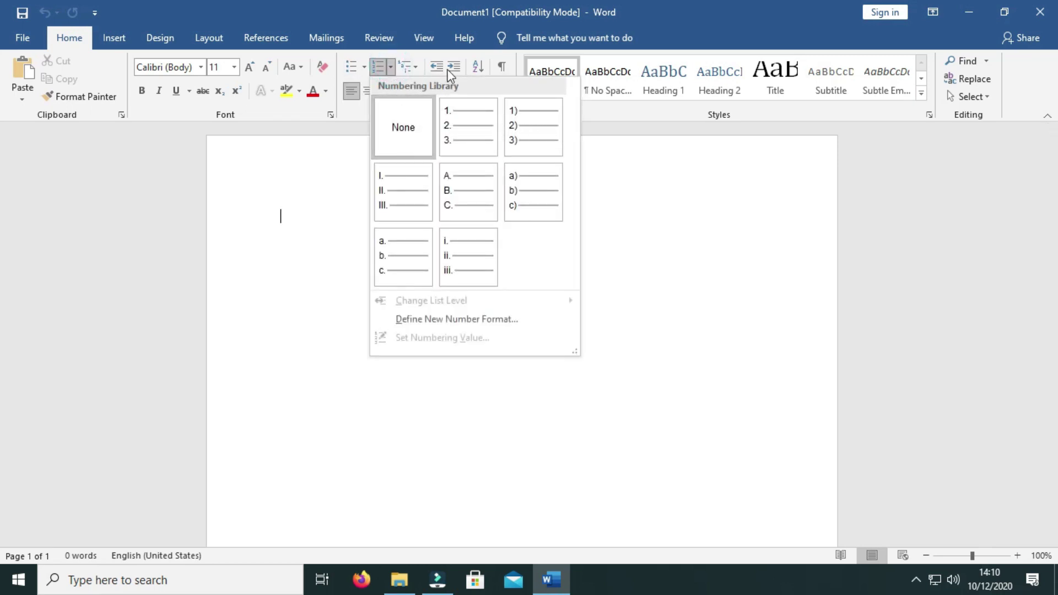
left_click(668, 250)
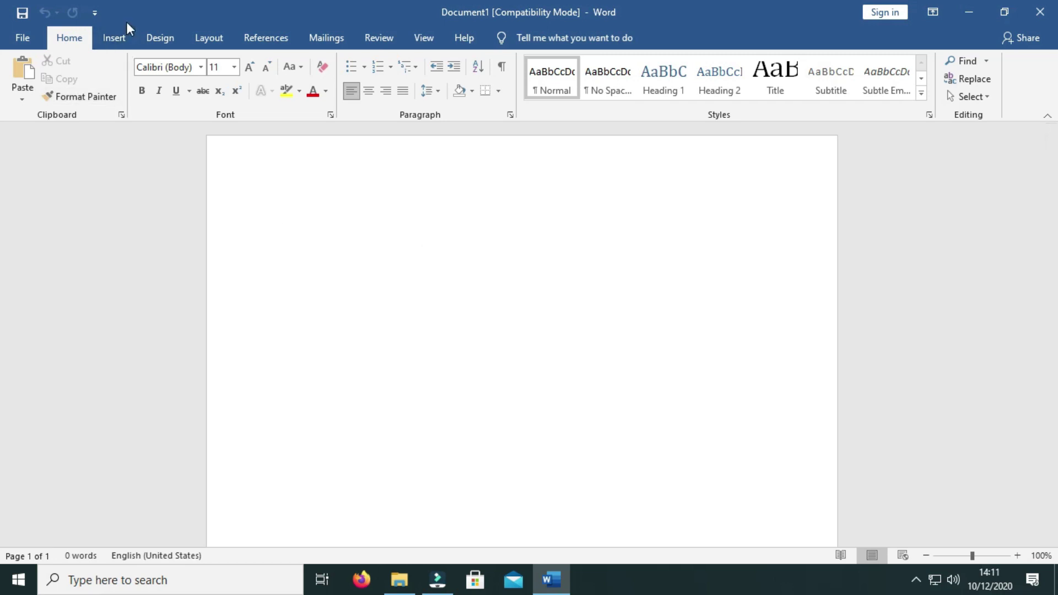
Insert a table with 3 columns and 2 rows through the Insert Table dialog.
left_click(114, 38)
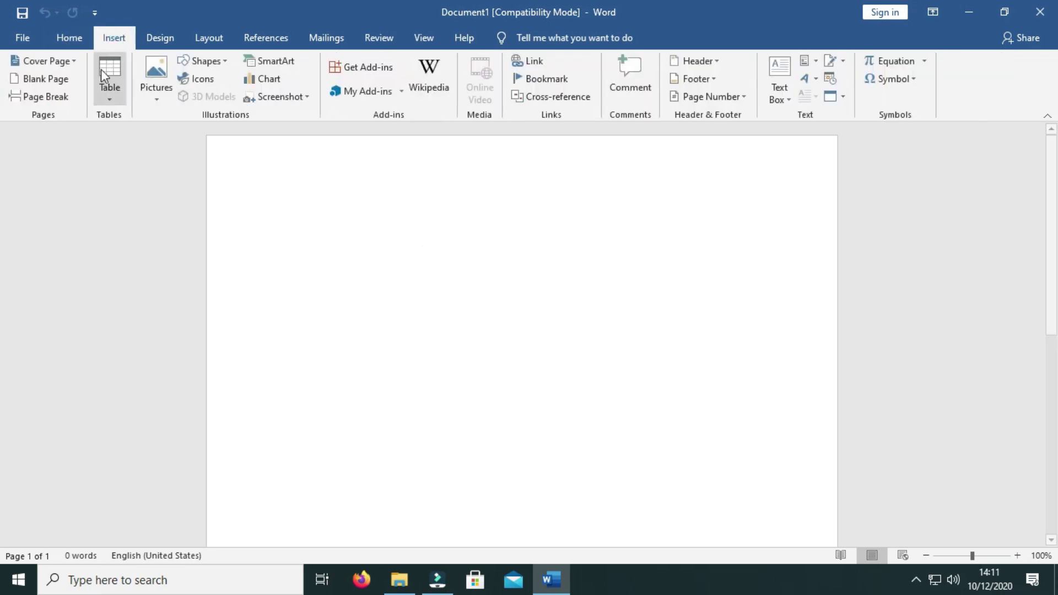
left_click(109, 99)
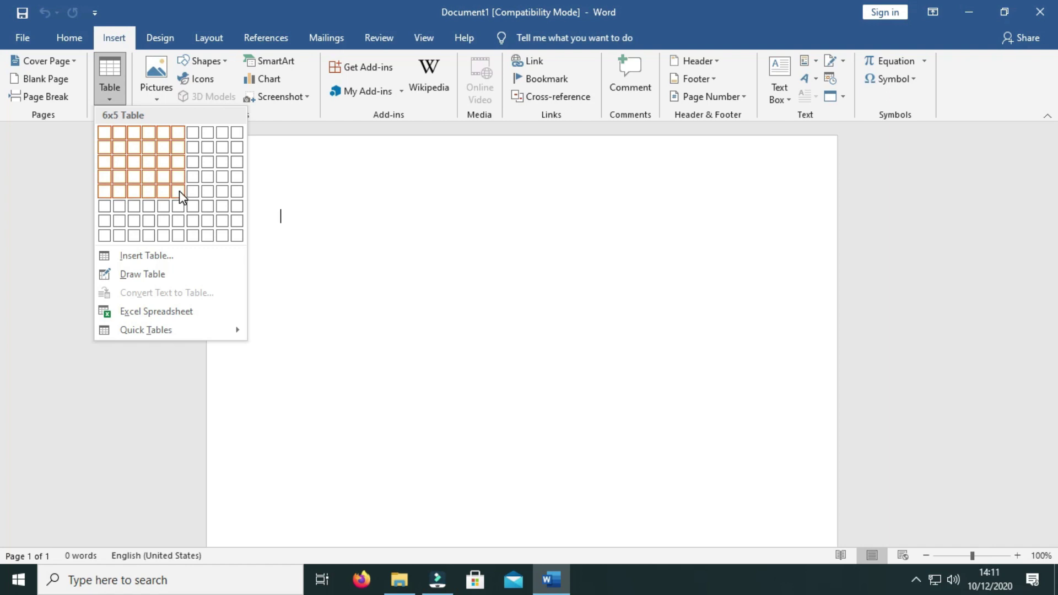
left_click(152, 256)
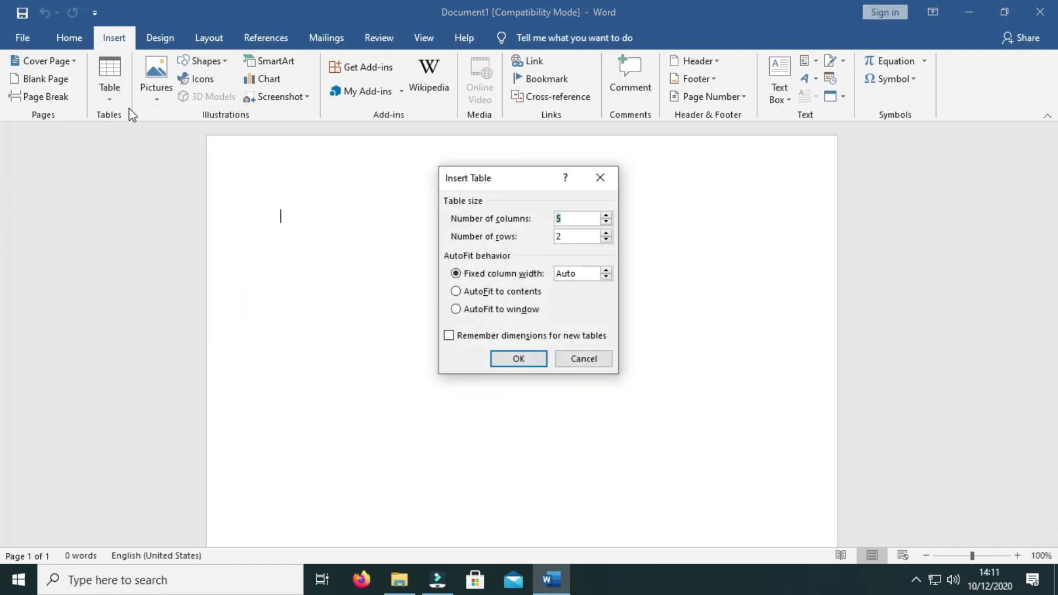
left_click(605, 179)
left_click(109, 96)
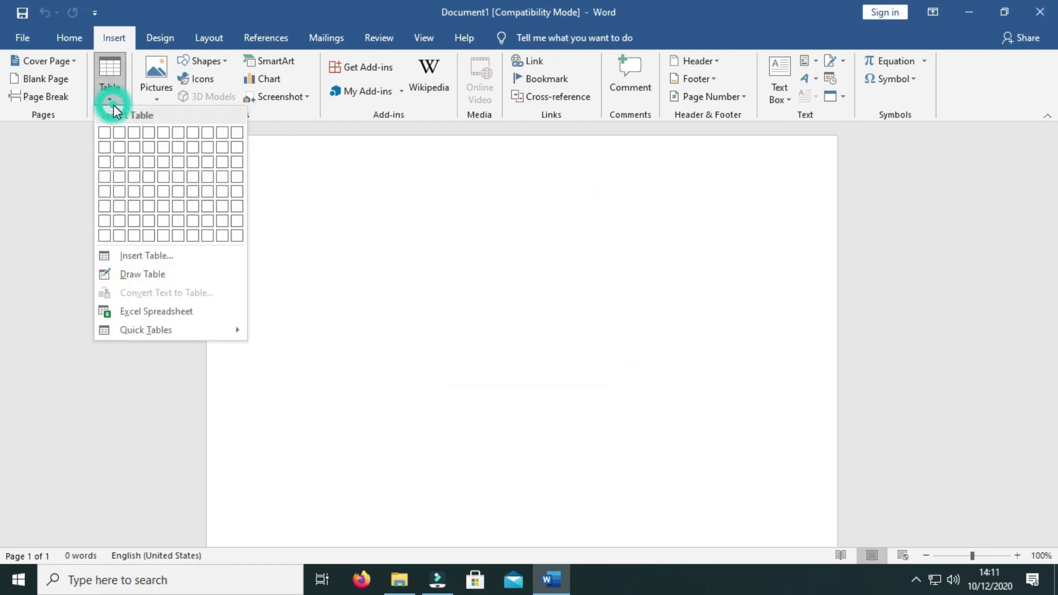
left_click(147, 256)
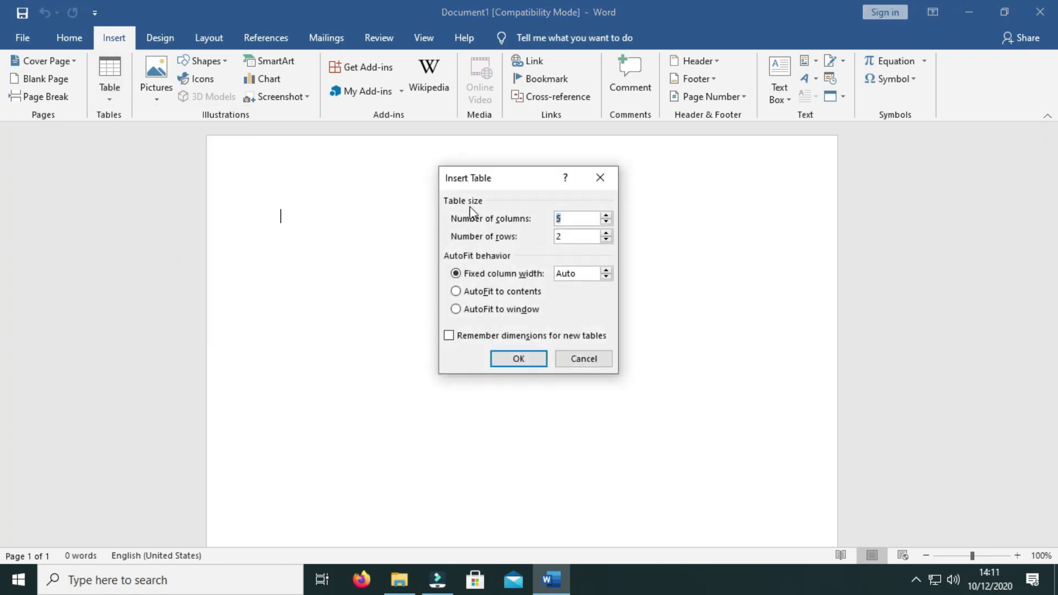
double_click(569, 218)
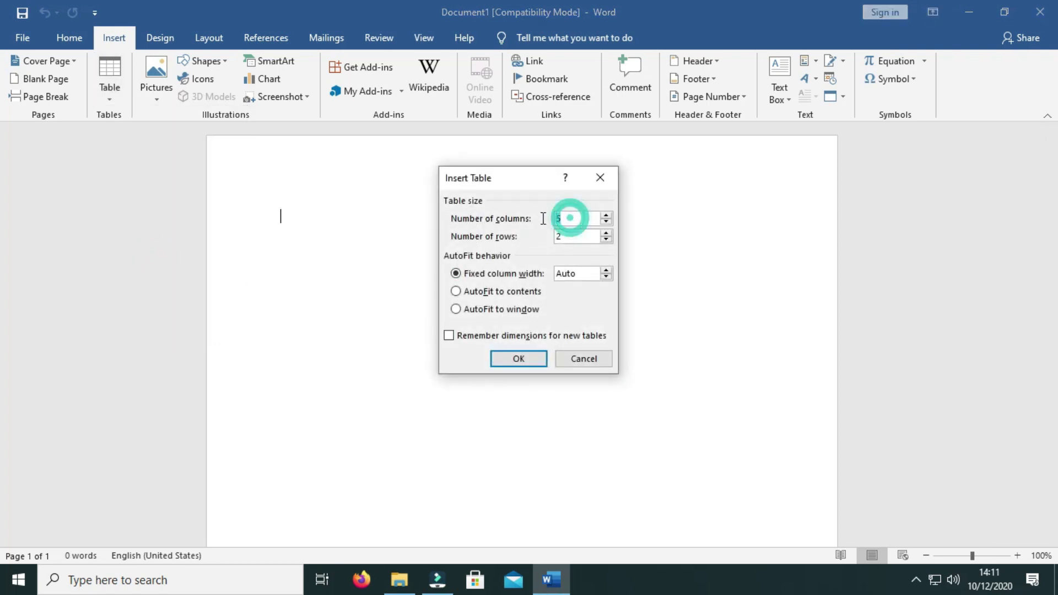
type("3")
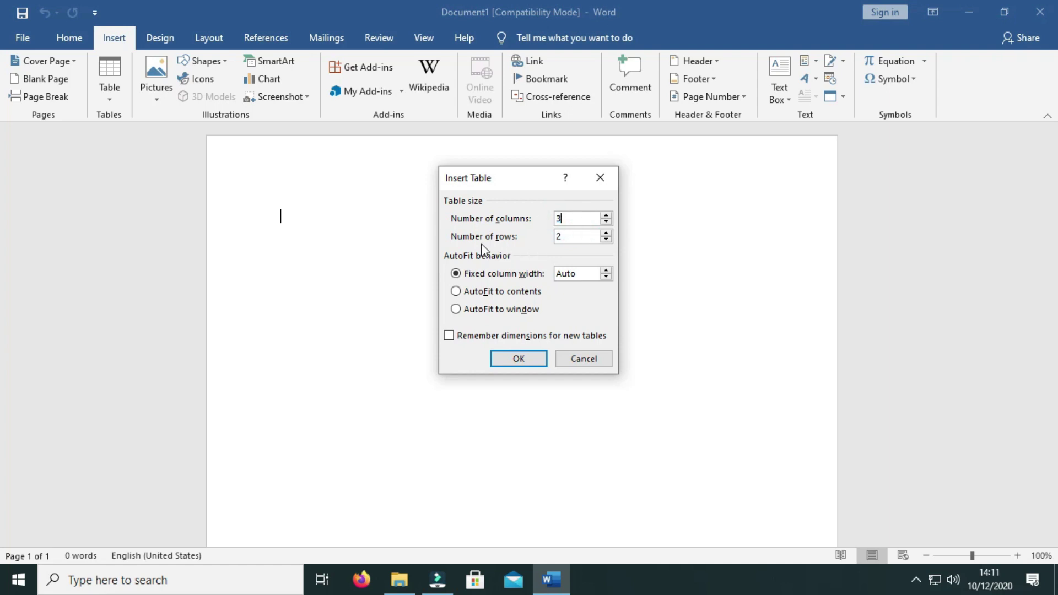
double_click(567, 236)
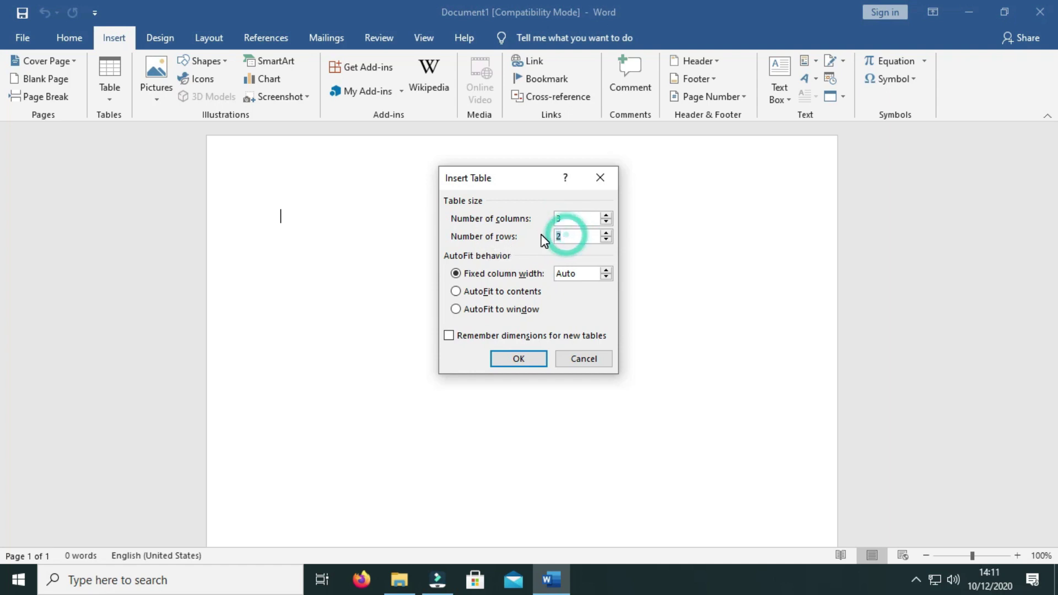
type("2")
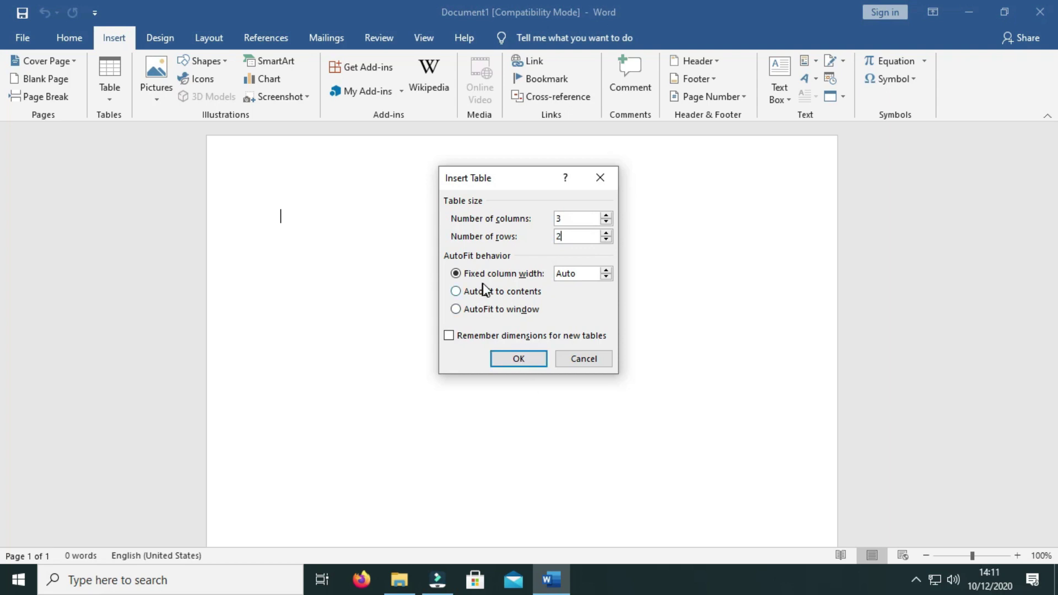
left_click(515, 360)
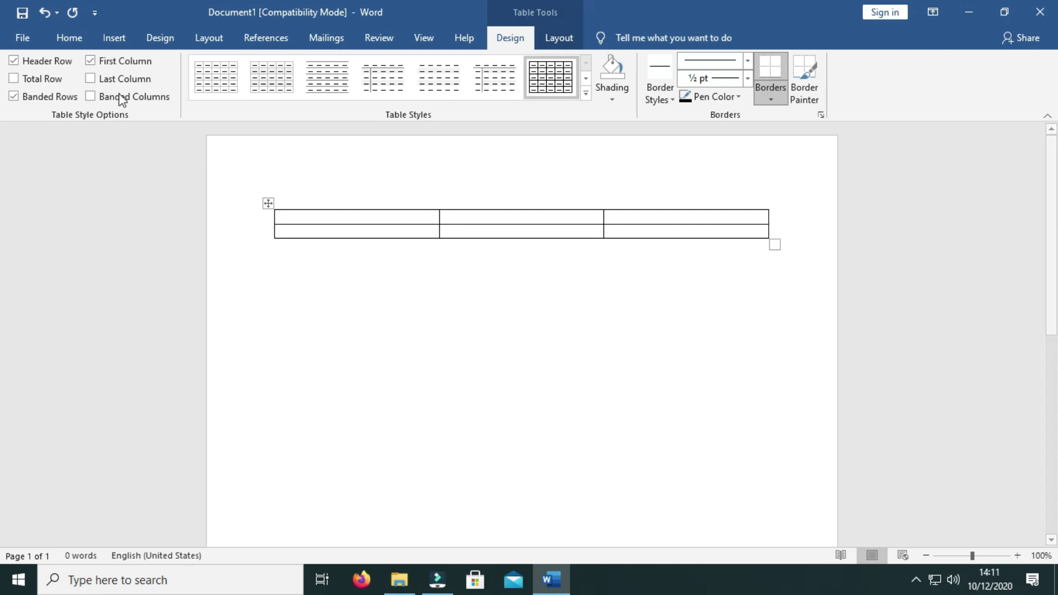
Open and close the Pictures, Shapes and SmartArt options on the Insert tab without inserting anything.
left_click(58, 36)
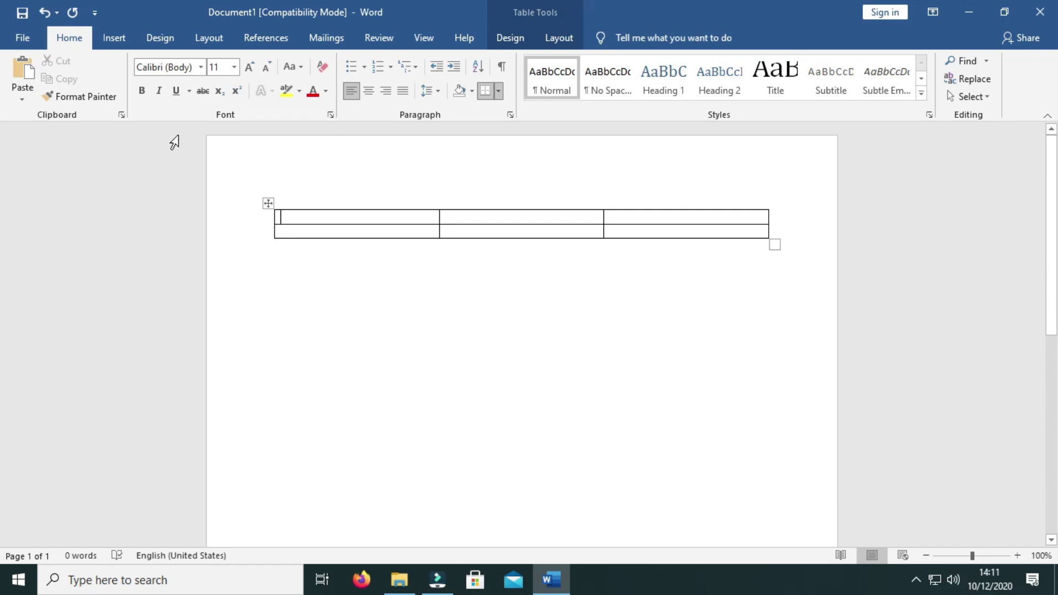
left_click(112, 40)
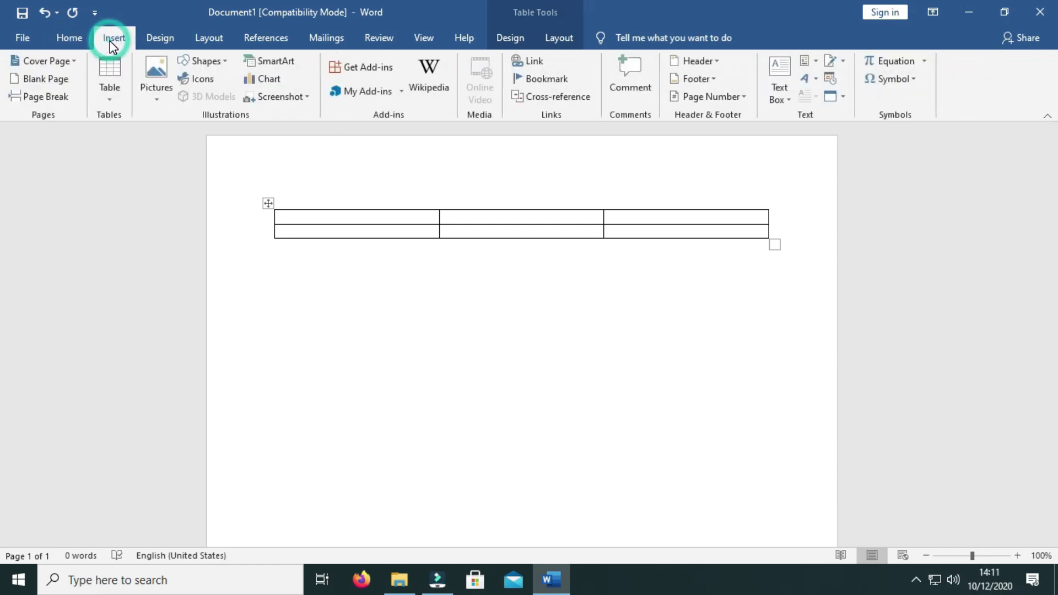
left_click(159, 102)
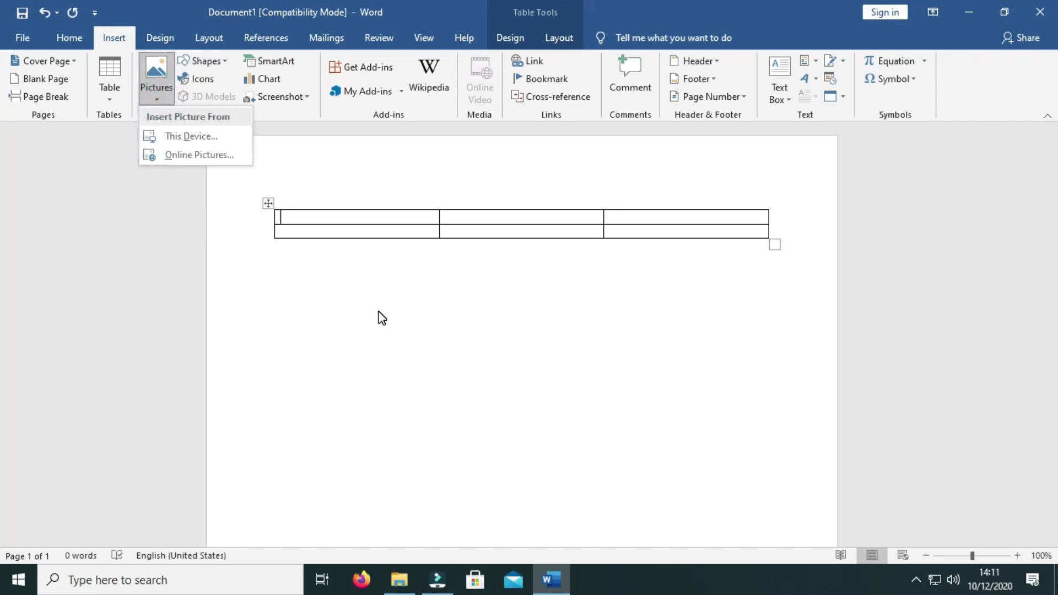
left_click(157, 67)
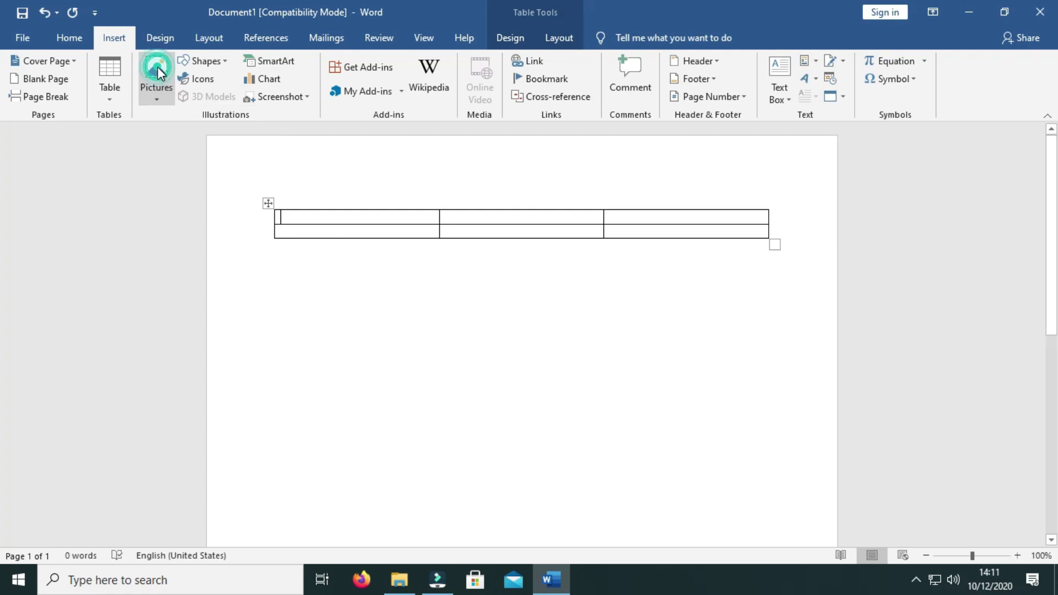
left_click(153, 65)
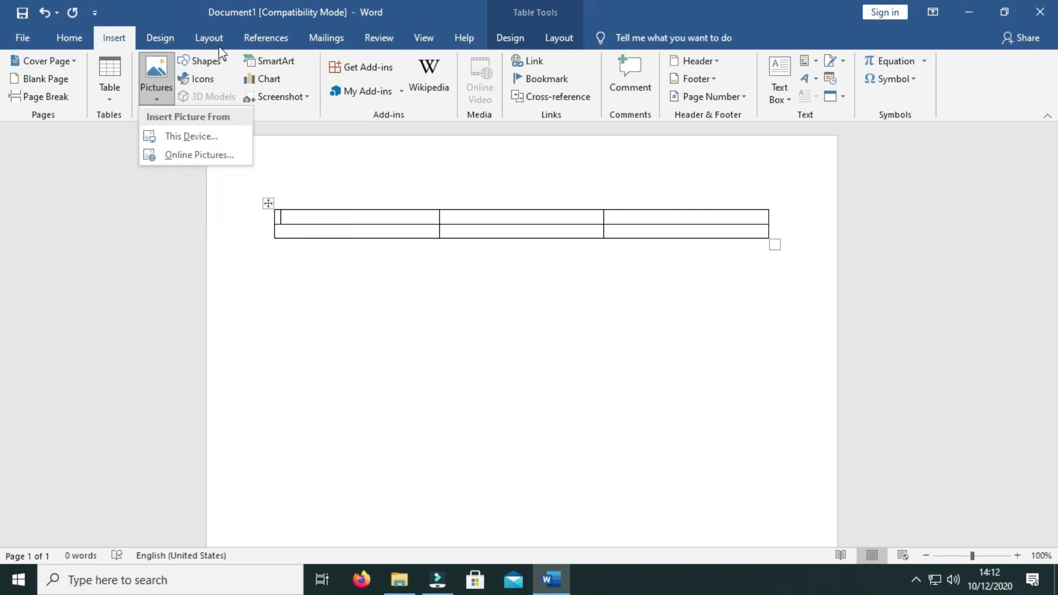
left_click(205, 60)
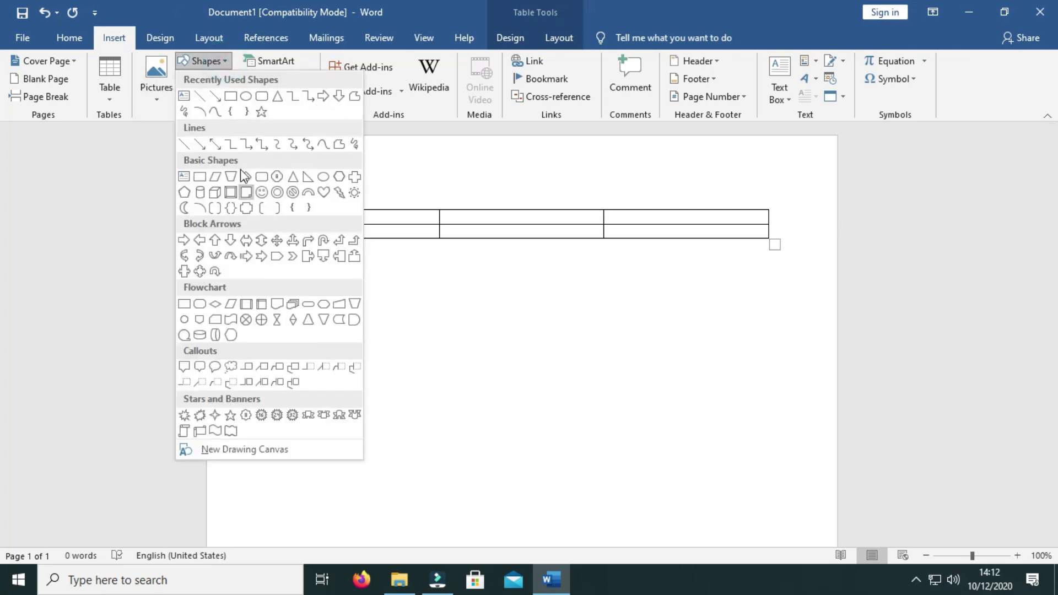
left_click(215, 62)
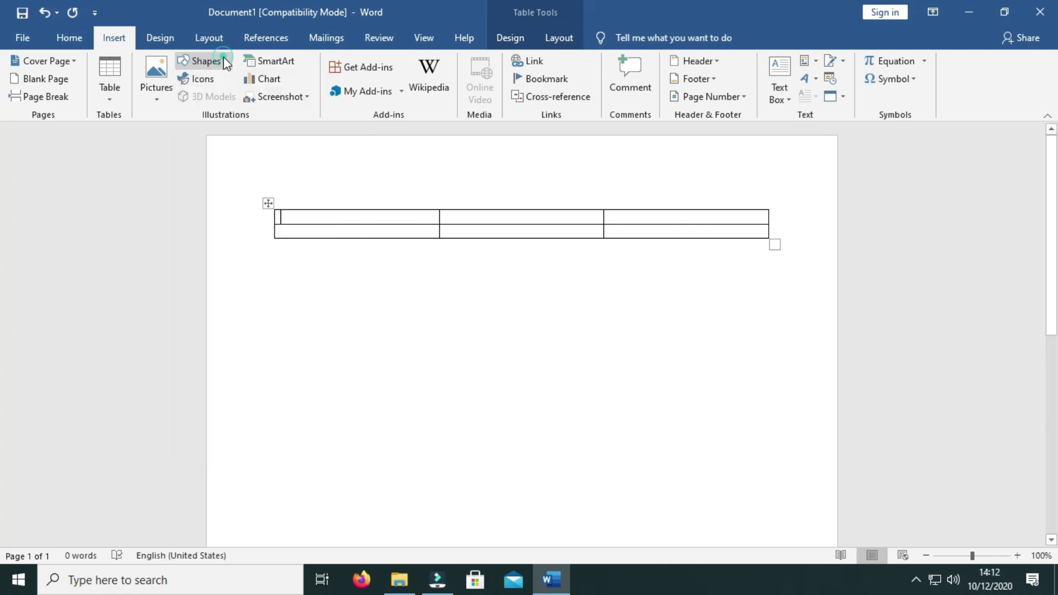
left_click(288, 61)
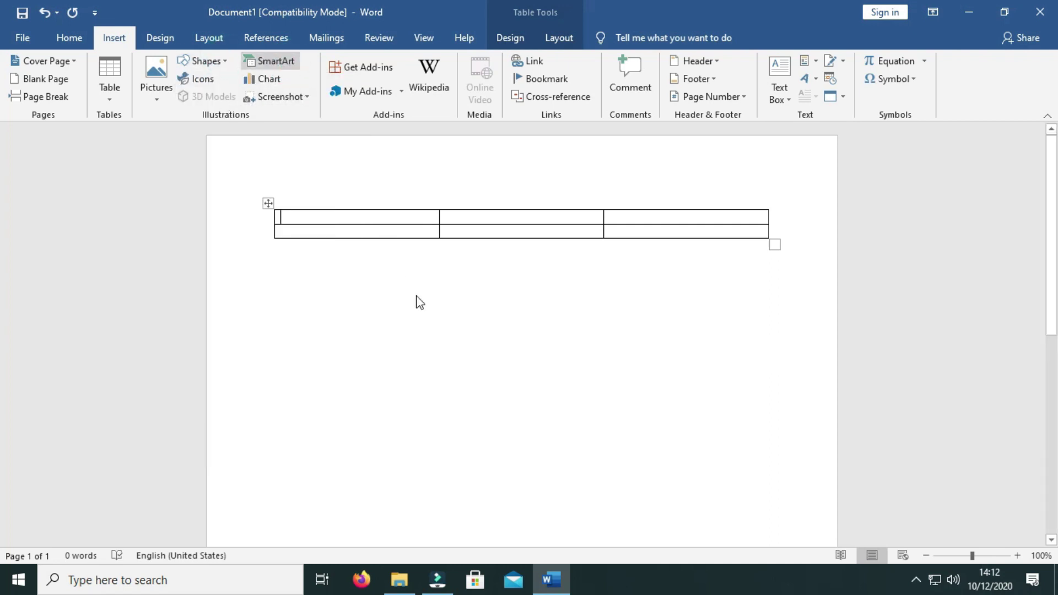
left_click(794, 142)
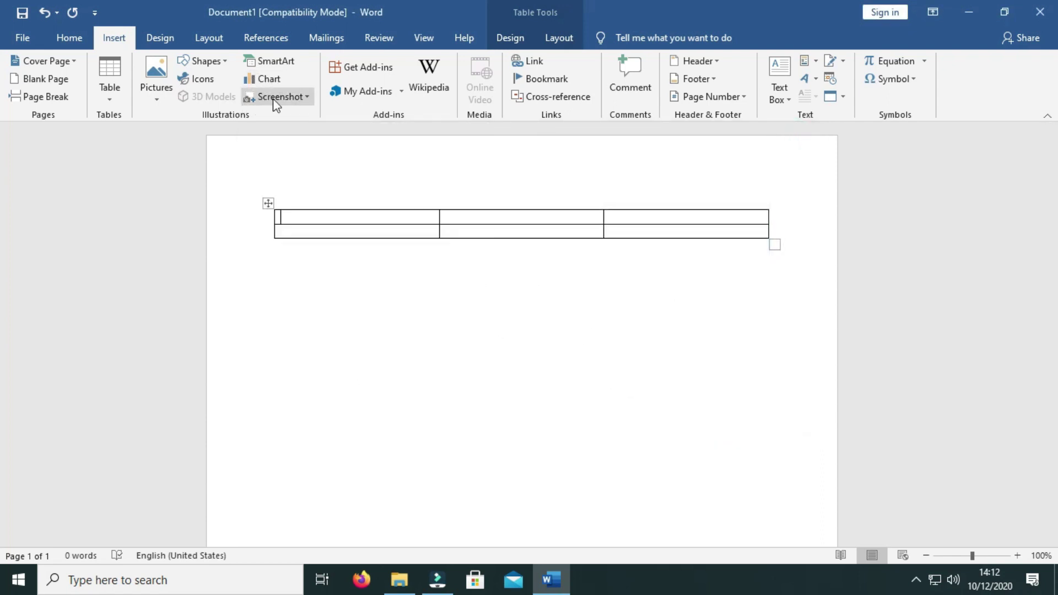
left_click(312, 97)
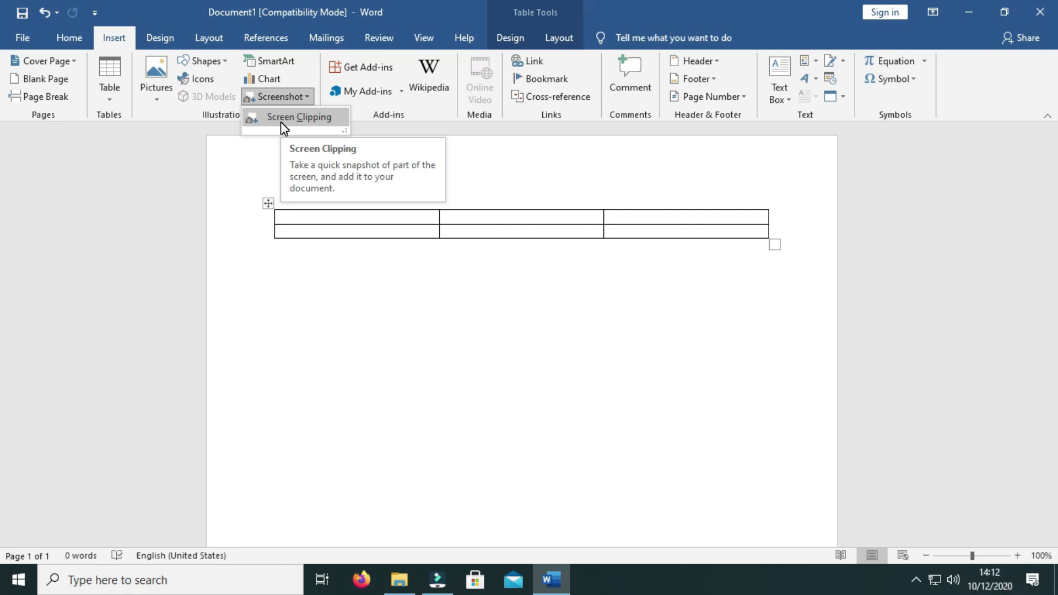
left_click(294, 118)
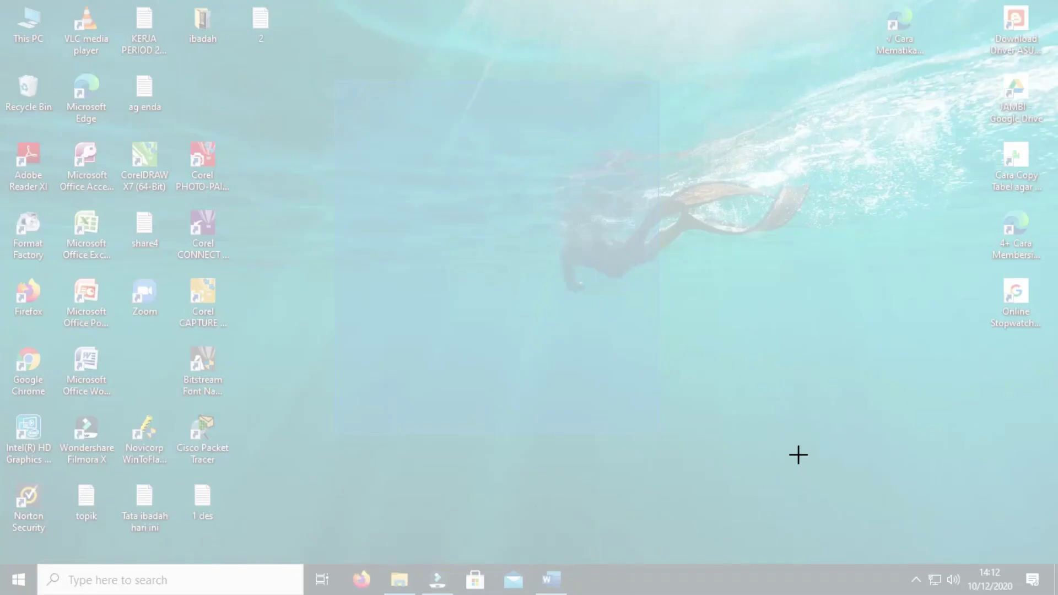
left_click_drag(15, 13, 475, 331)
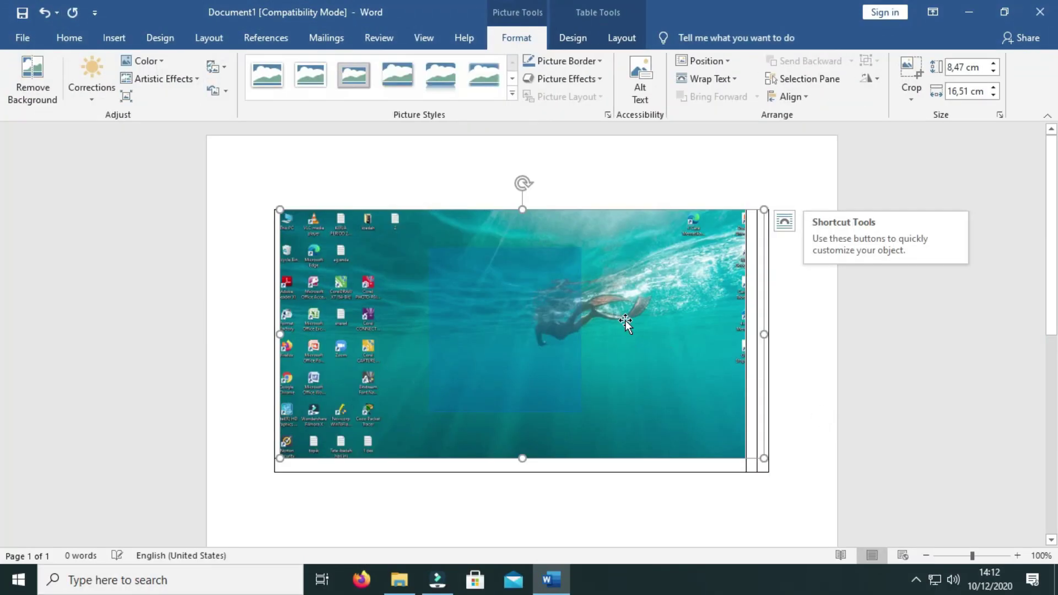
left_click(483, 326)
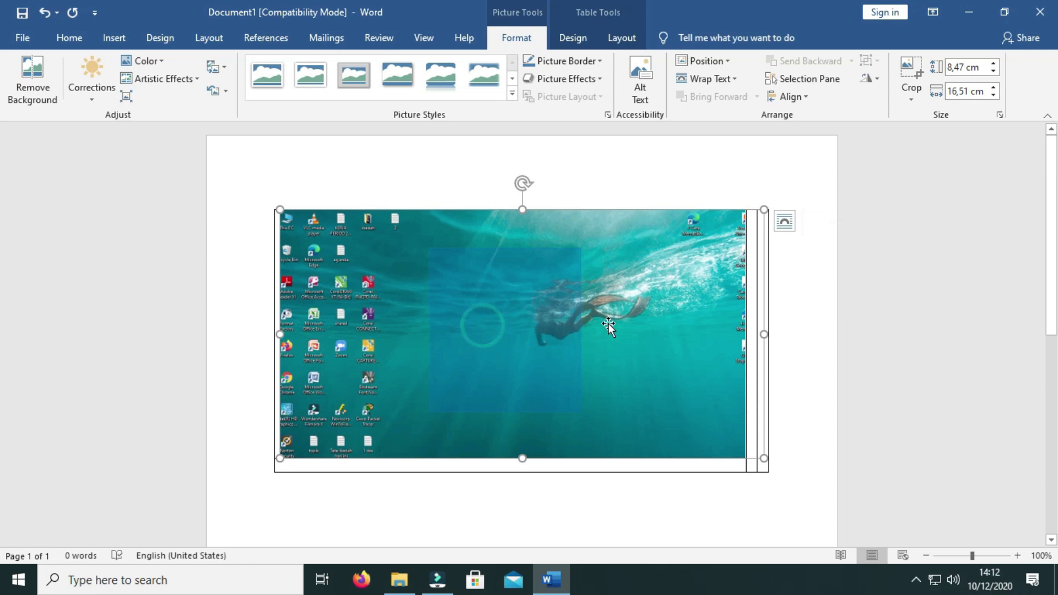
key("Delete")
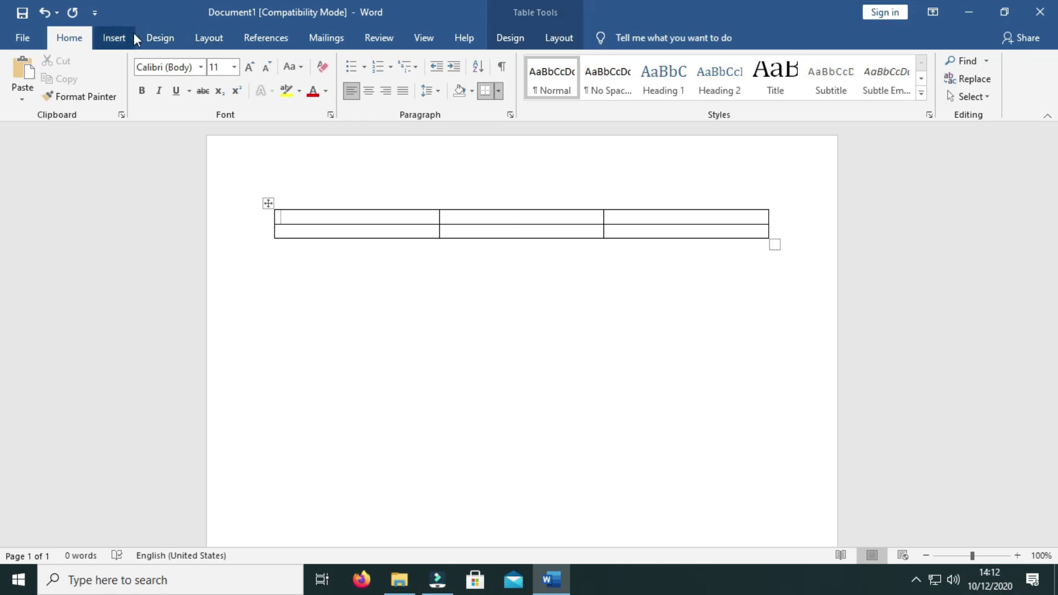
Open and close the Screenshot, Header and Page Number dropdowns on the Insert tab.
left_click(116, 38)
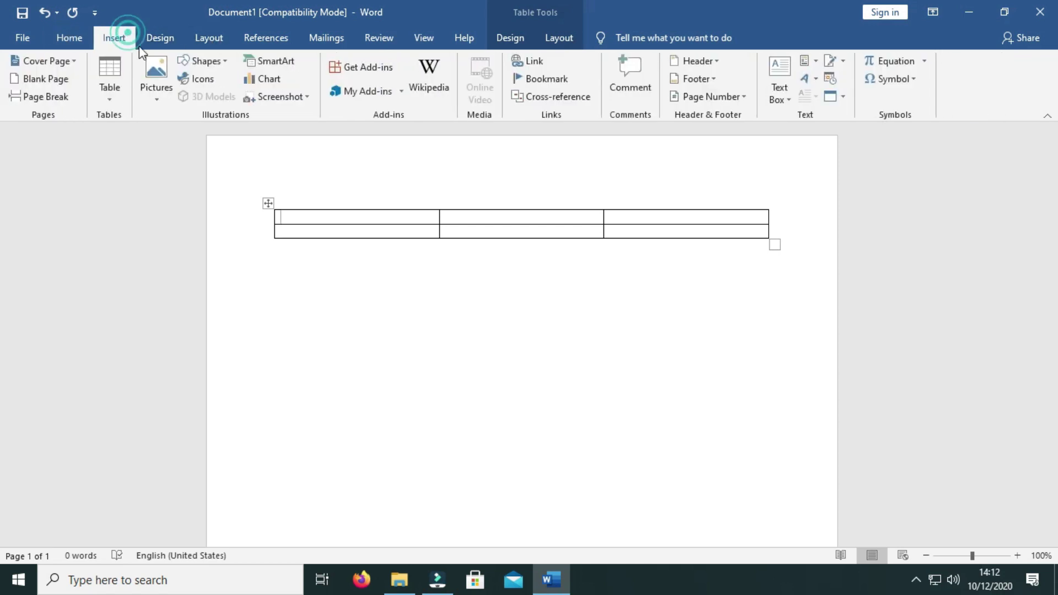
left_click(304, 101)
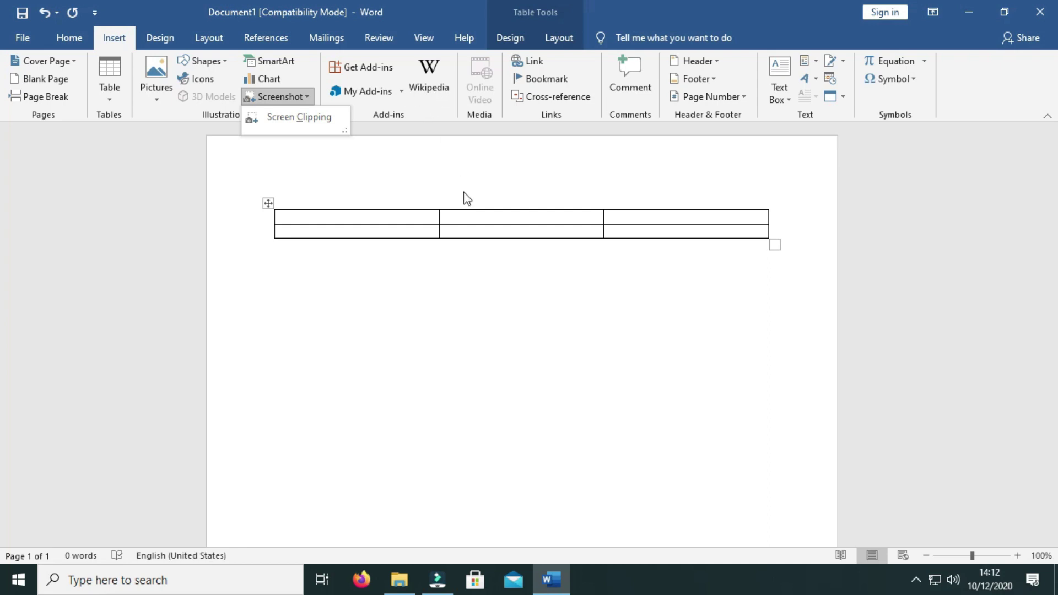
left_click(579, 279)
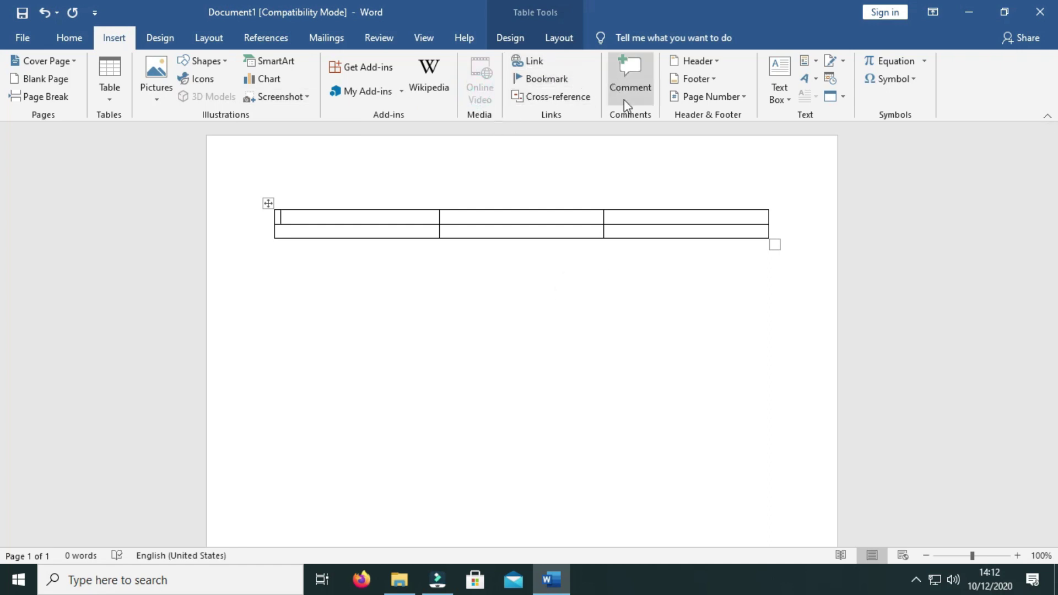
left_click(717, 62)
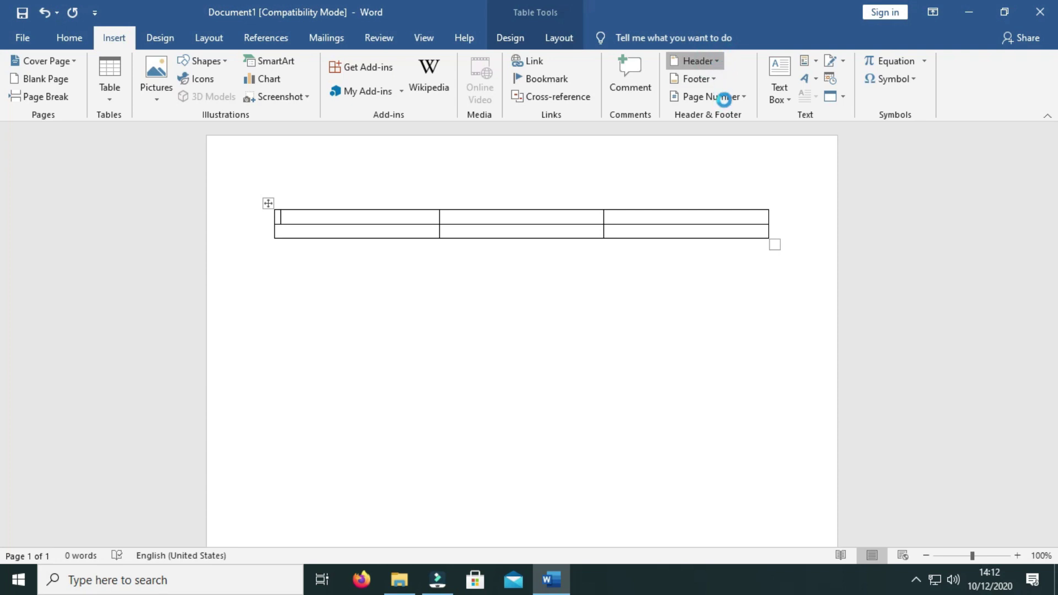
left_click(710, 60)
left_click(712, 62)
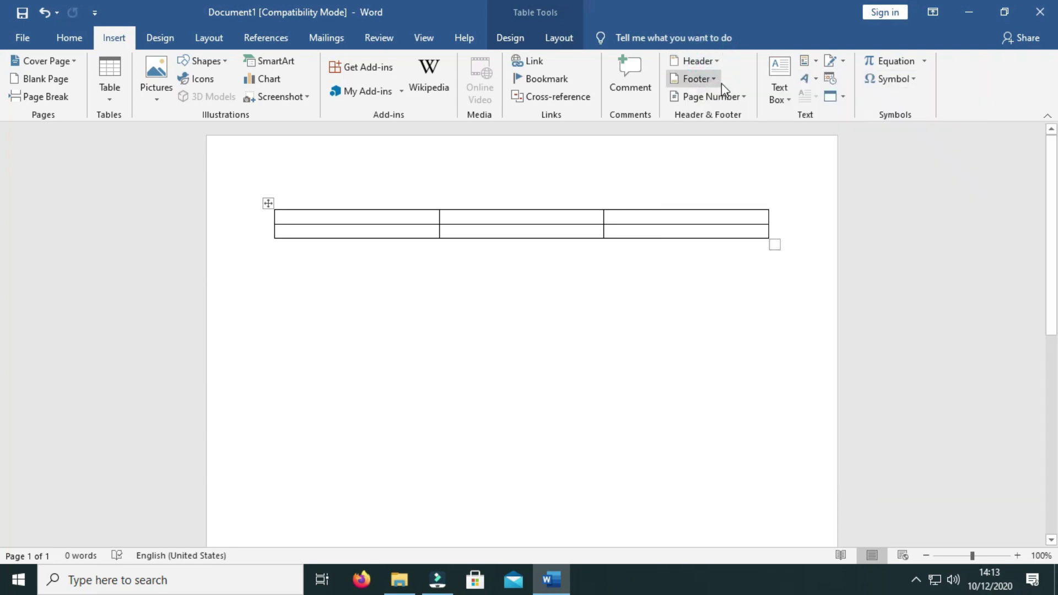
left_click(743, 97)
left_click(753, 300)
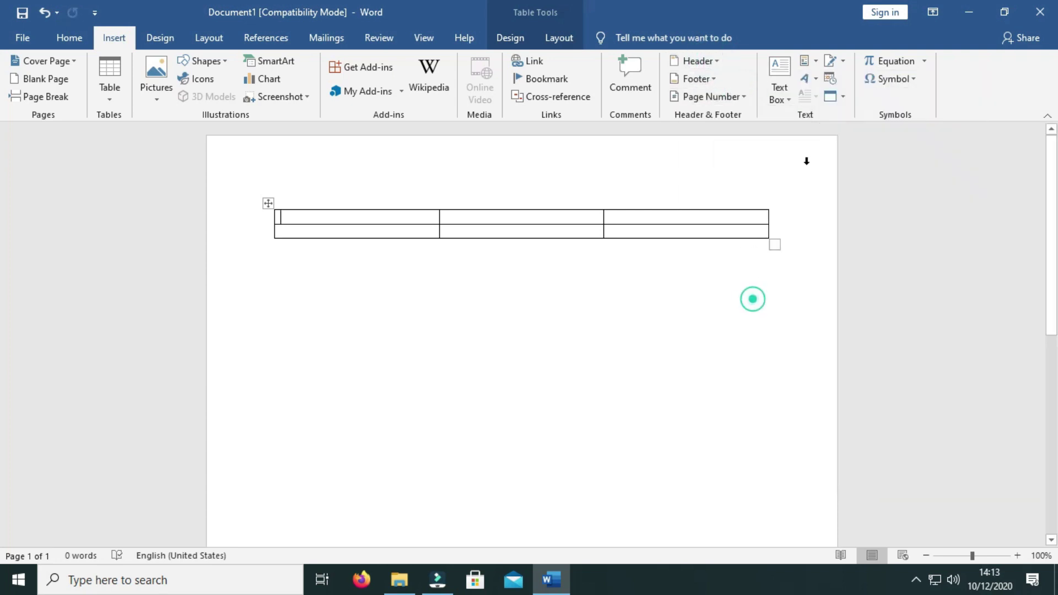
Look at the Object and Text Box options, then place the cursor below the table.
left_click(845, 97)
left_click(790, 92)
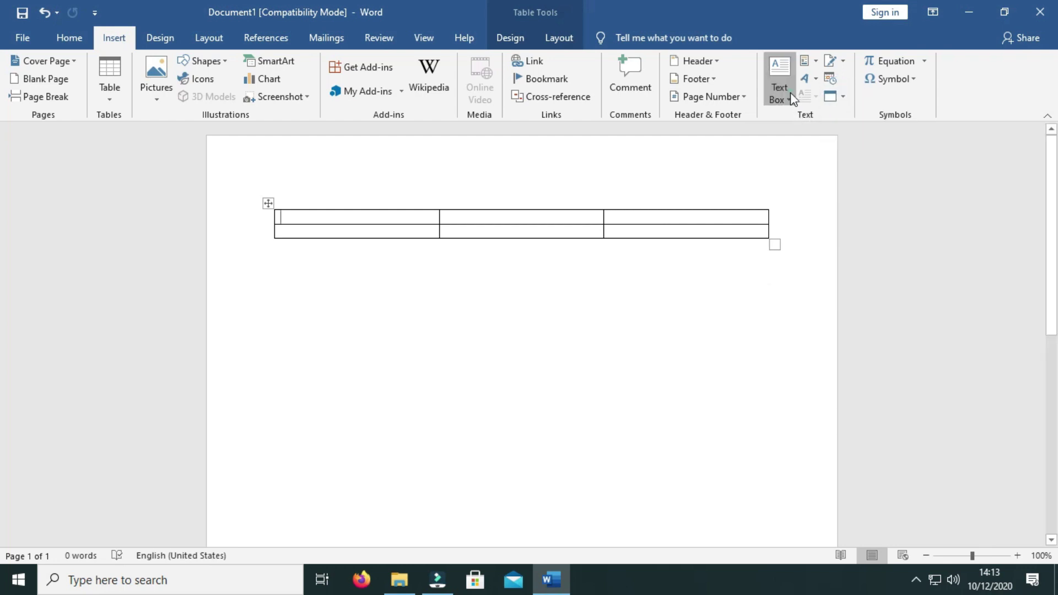
left_click(620, 319)
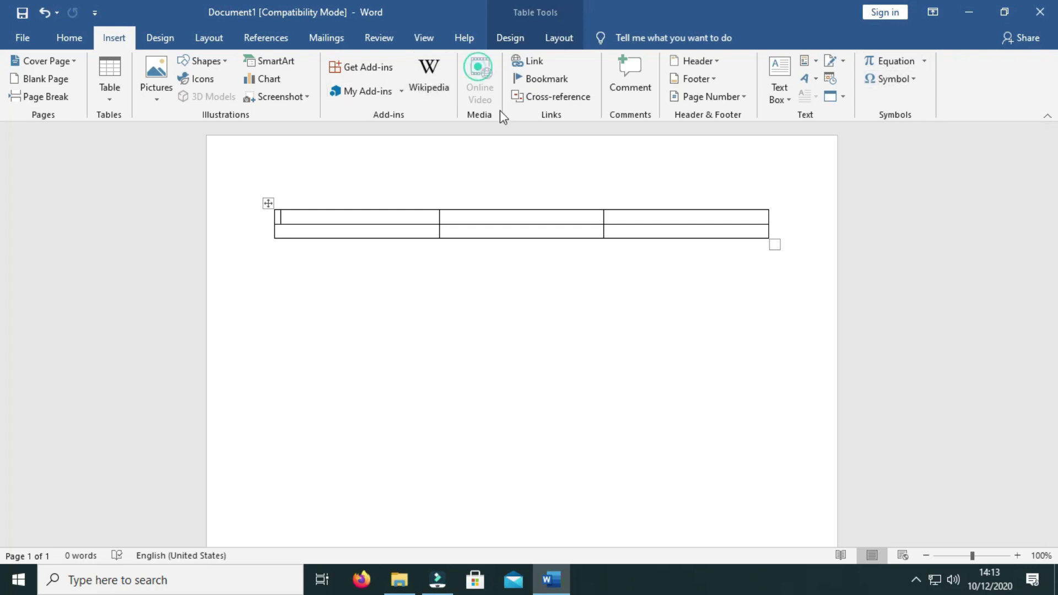
left_click(330, 291)
left_click(268, 204)
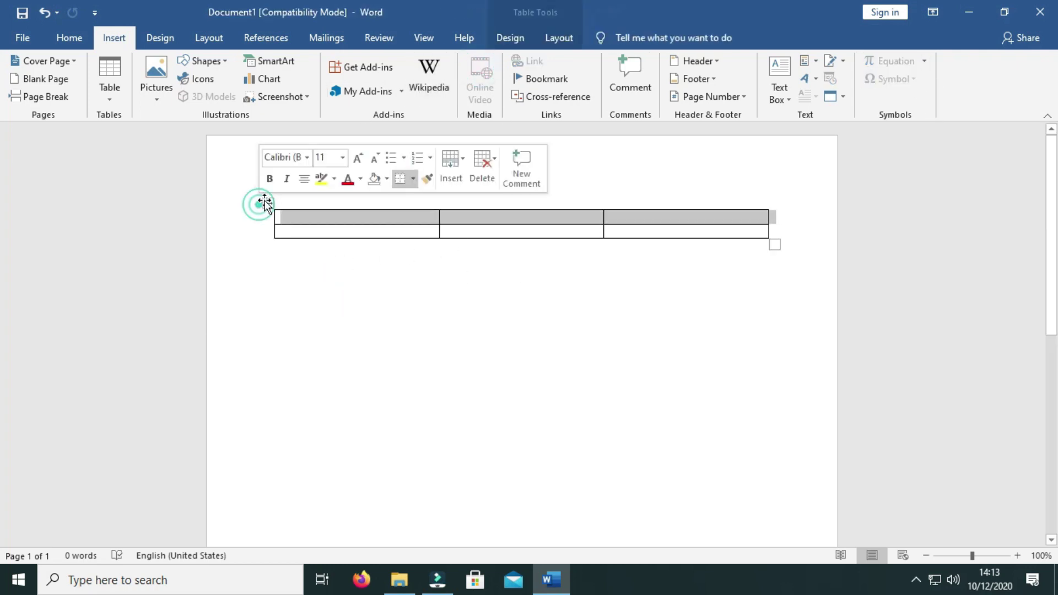
left_click(296, 272)
Apply the TITLE style set and add the diagonal CONFIDENTIAL watermark.
left_click(160, 39)
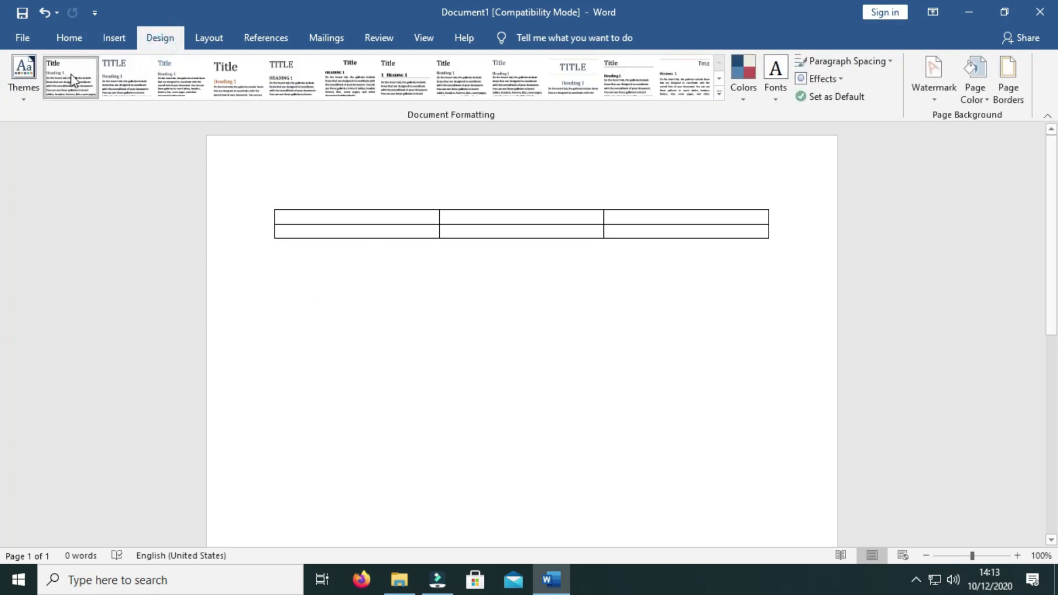
left_click(114, 78)
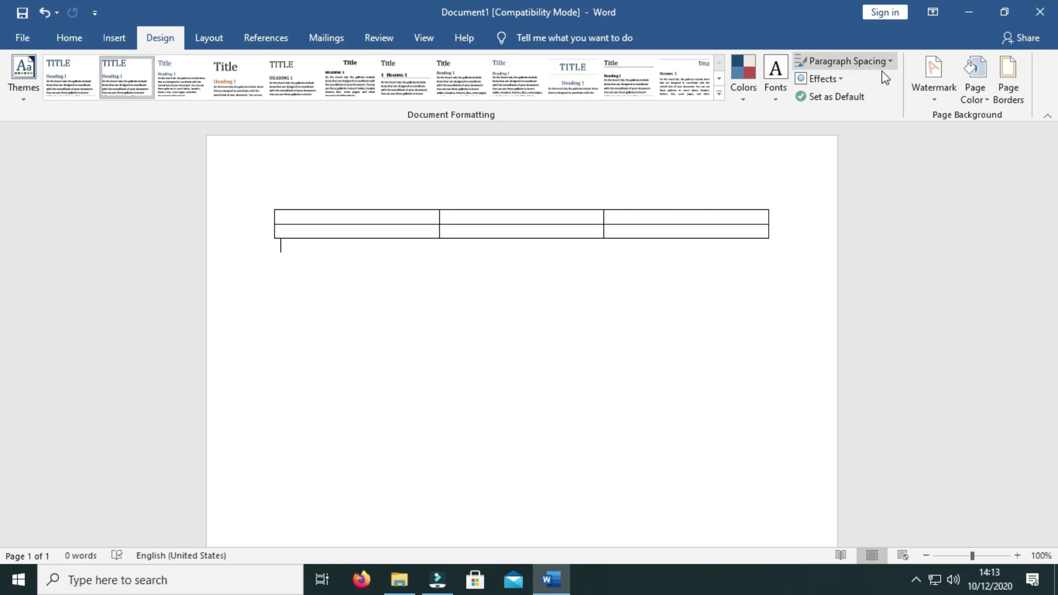
left_click(933, 98)
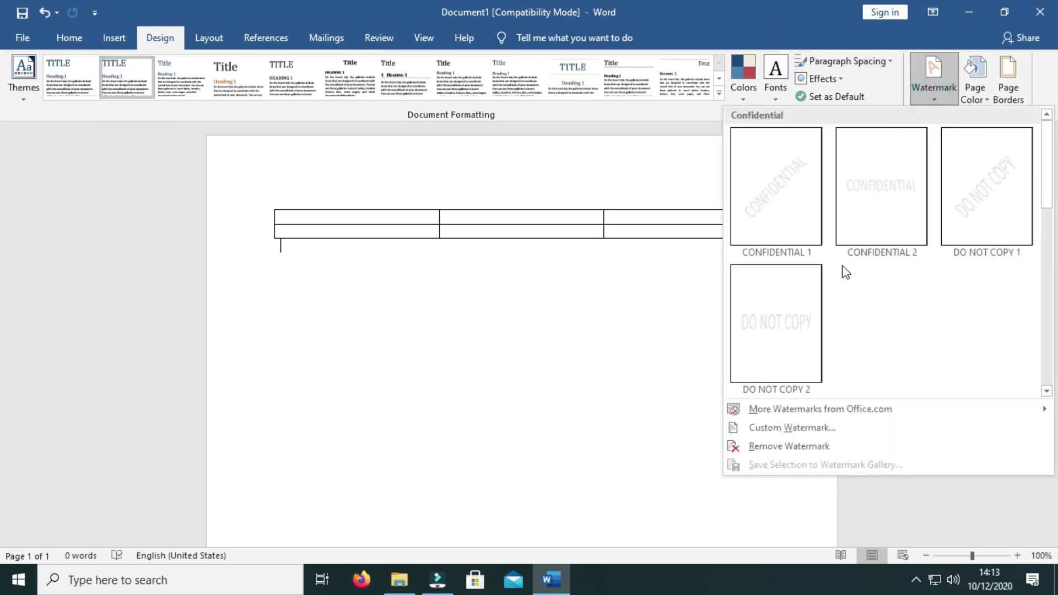
left_click(785, 204)
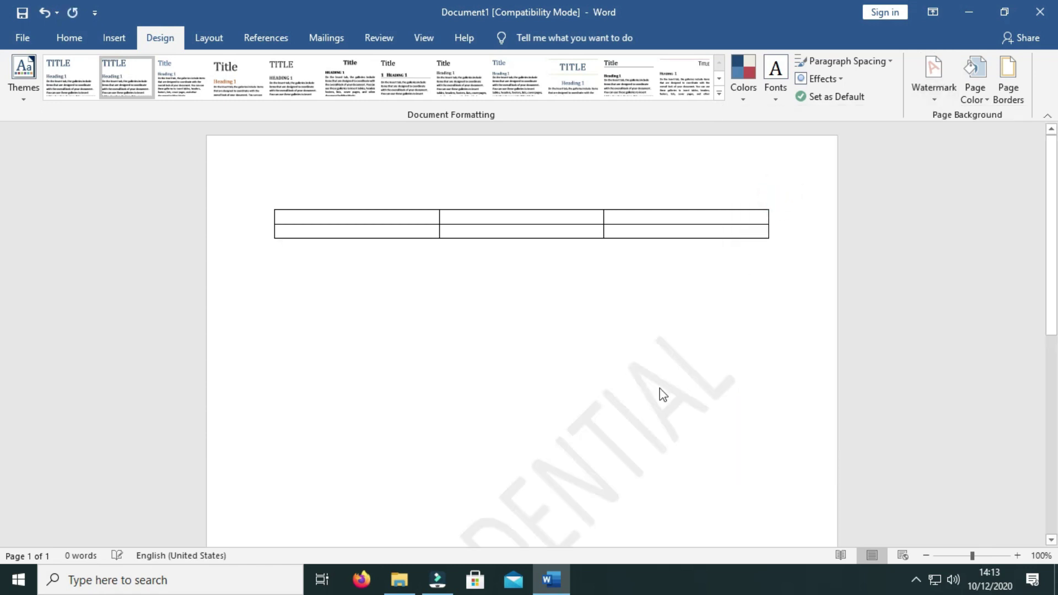
scroll(656, 396, "down", 2)
scroll(688, 331, "up", 1)
scroll(714, 274, "up", 1)
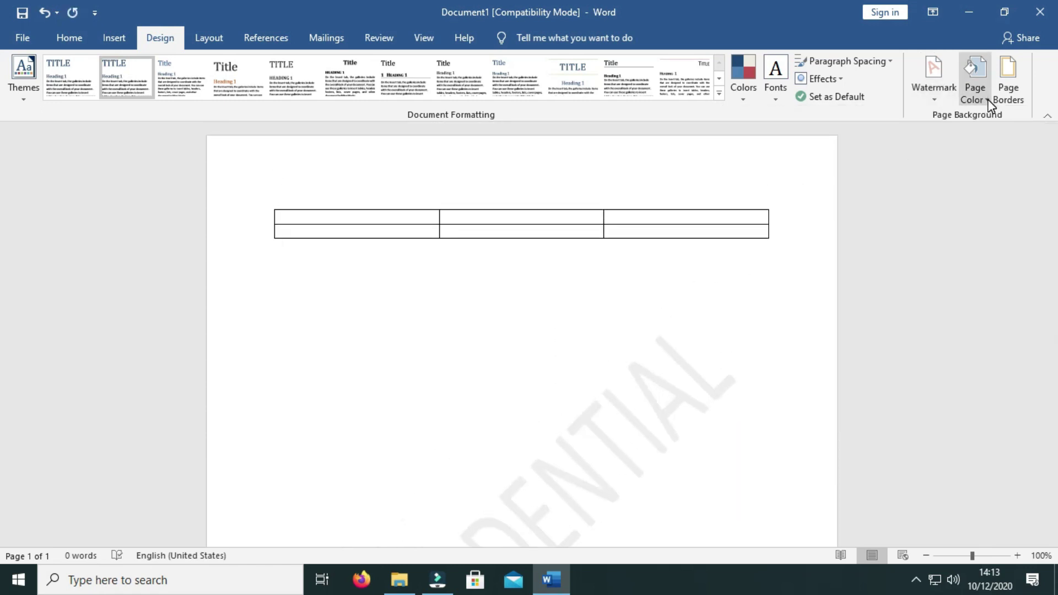
Surround the page with a dark navy ½ pt cupcake art border.
left_click(986, 100)
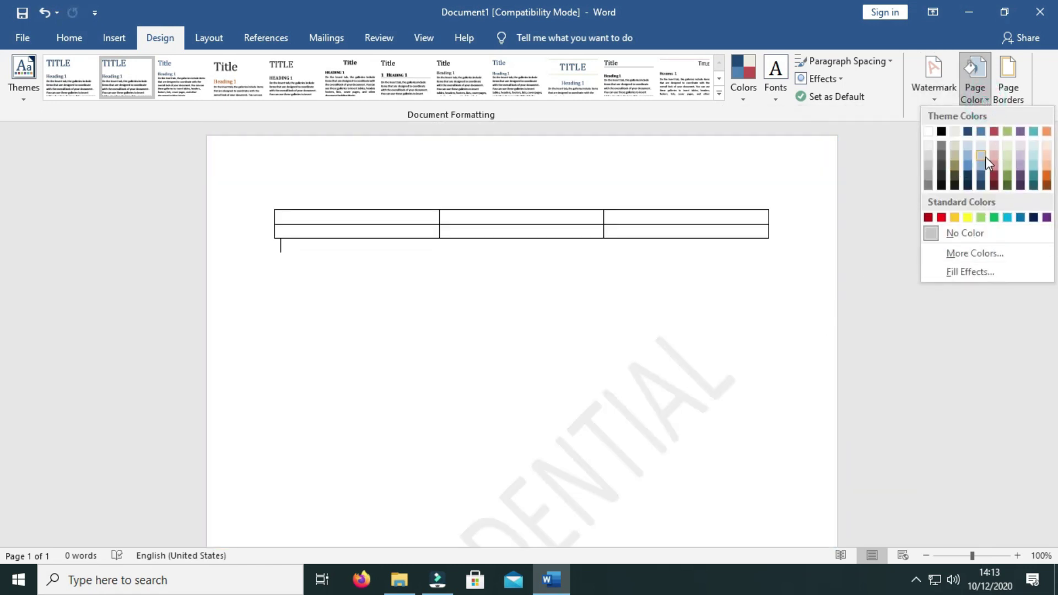
left_click(662, 340)
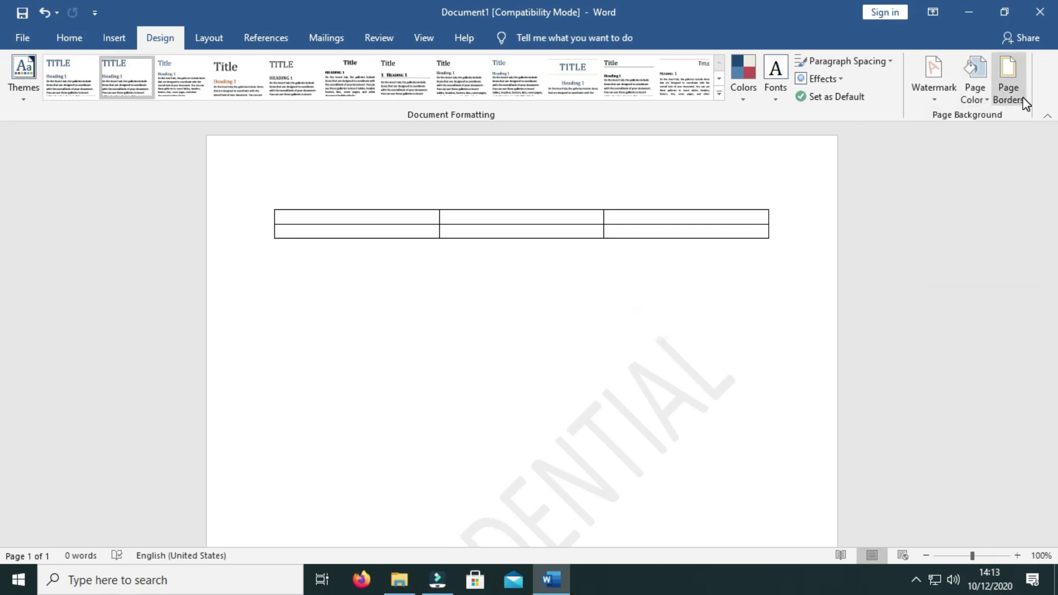
left_click(1020, 102)
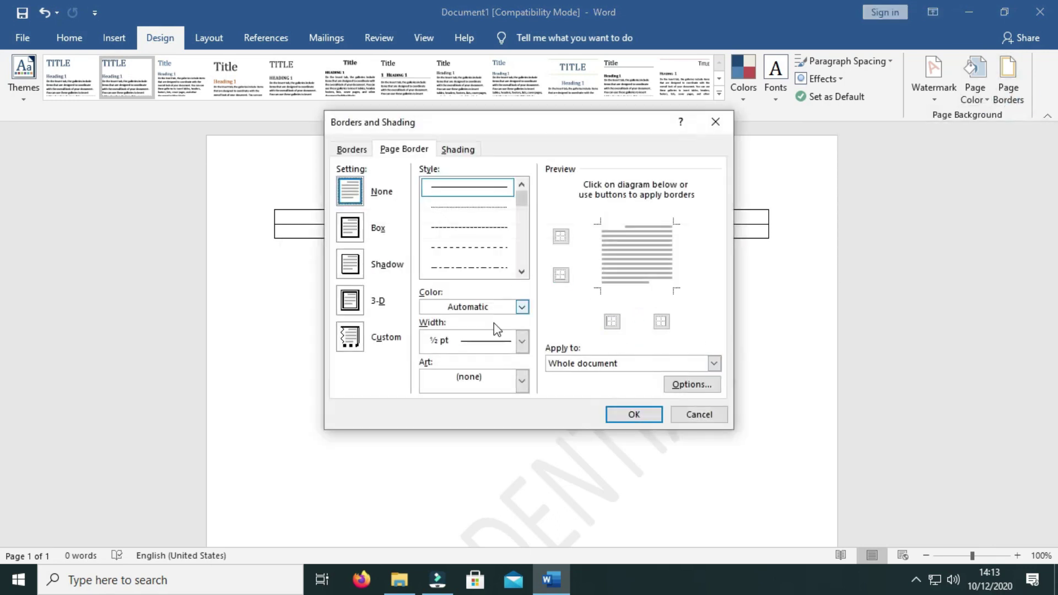
left_click(522, 307)
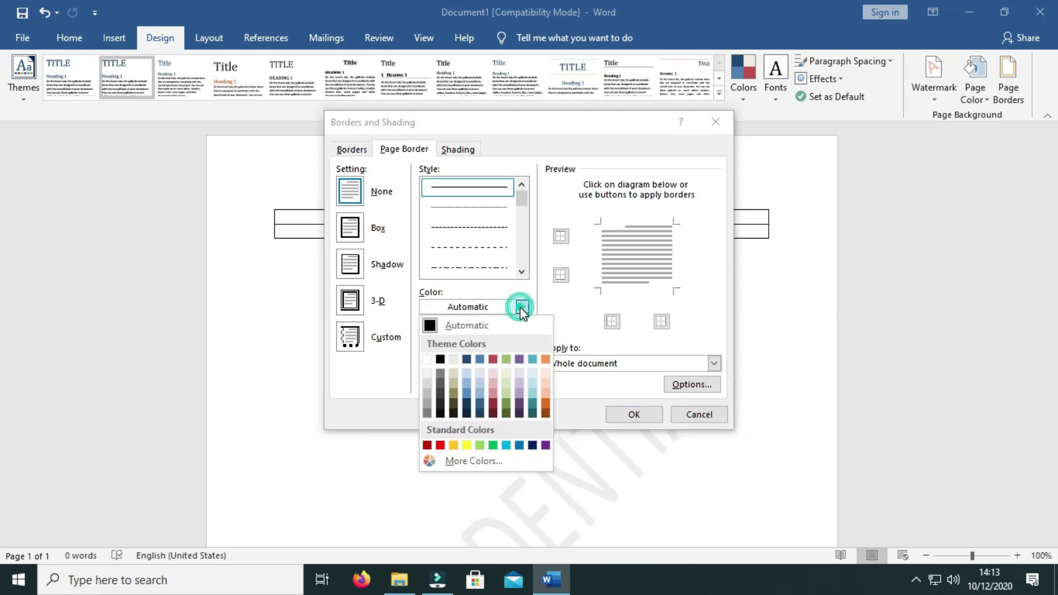
left_click(469, 408)
left_click(522, 341)
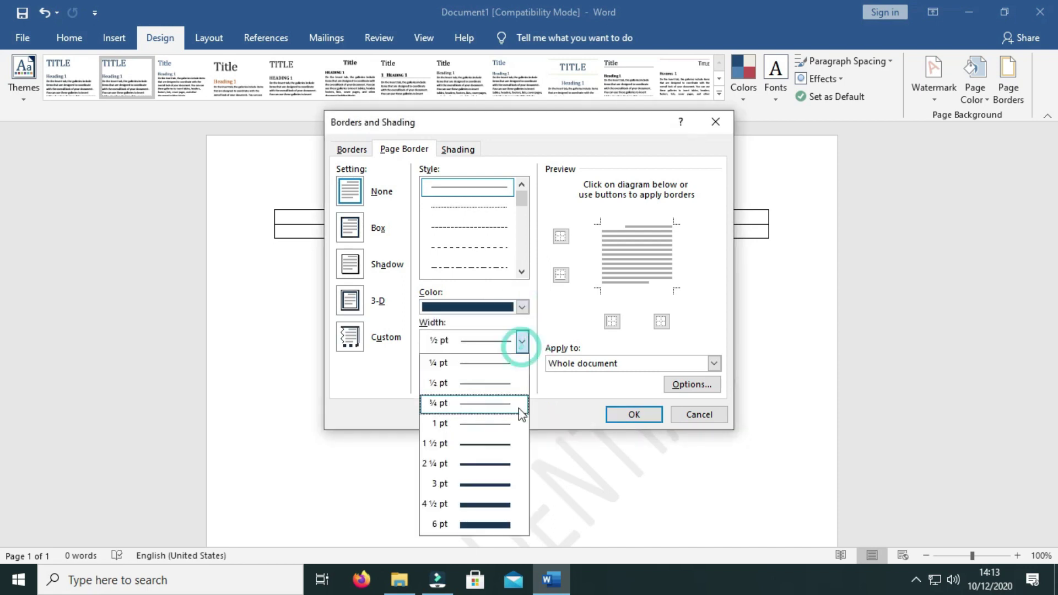
left_click(554, 392)
left_click(520, 380)
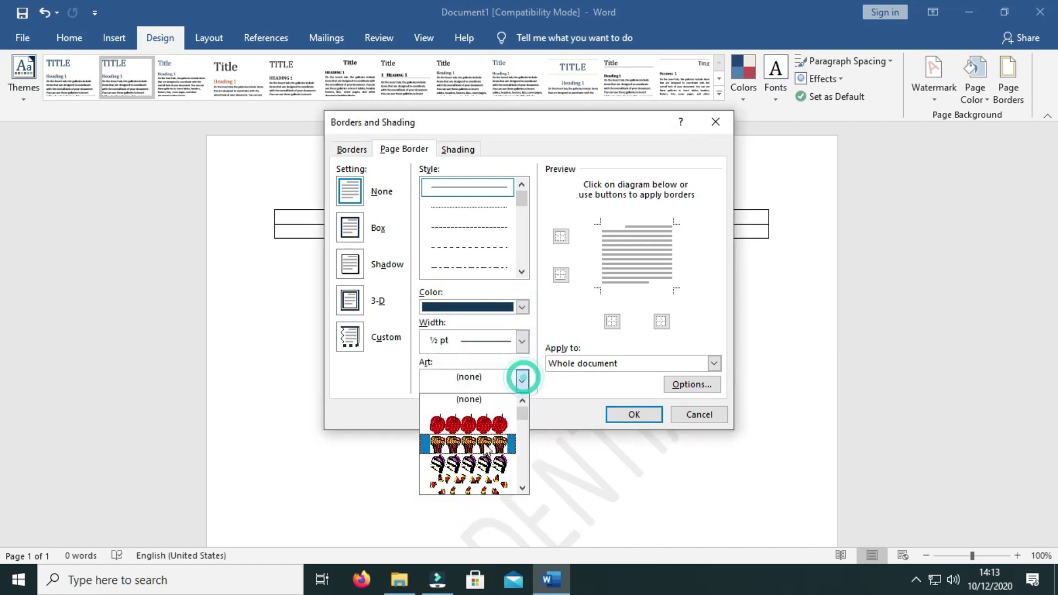
left_click(477, 439)
left_click(639, 416)
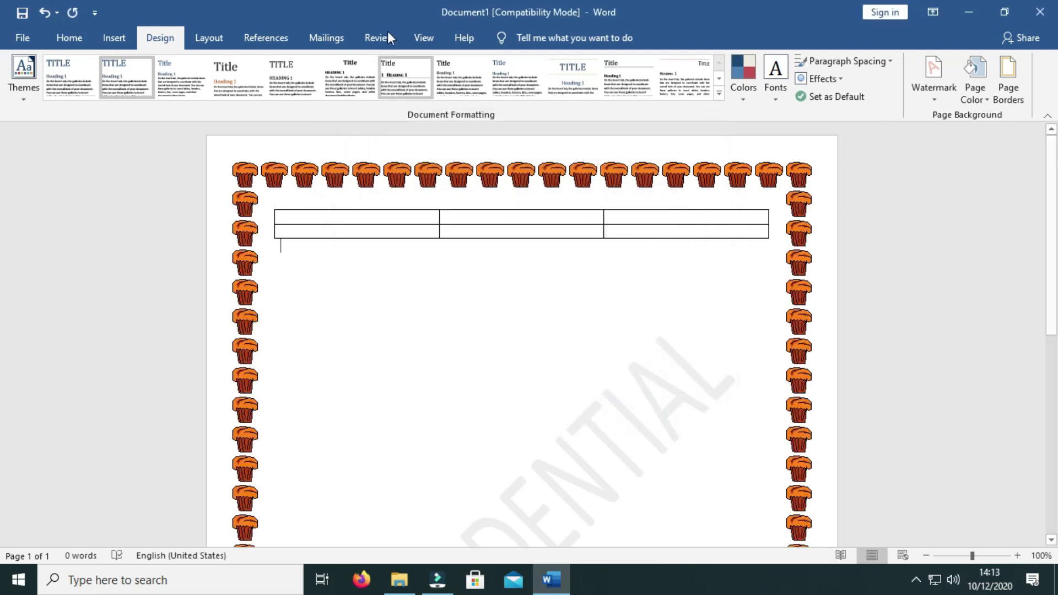
Switch through the Layout, References and Mailings tabs, ending on the Review tab.
left_click(219, 48)
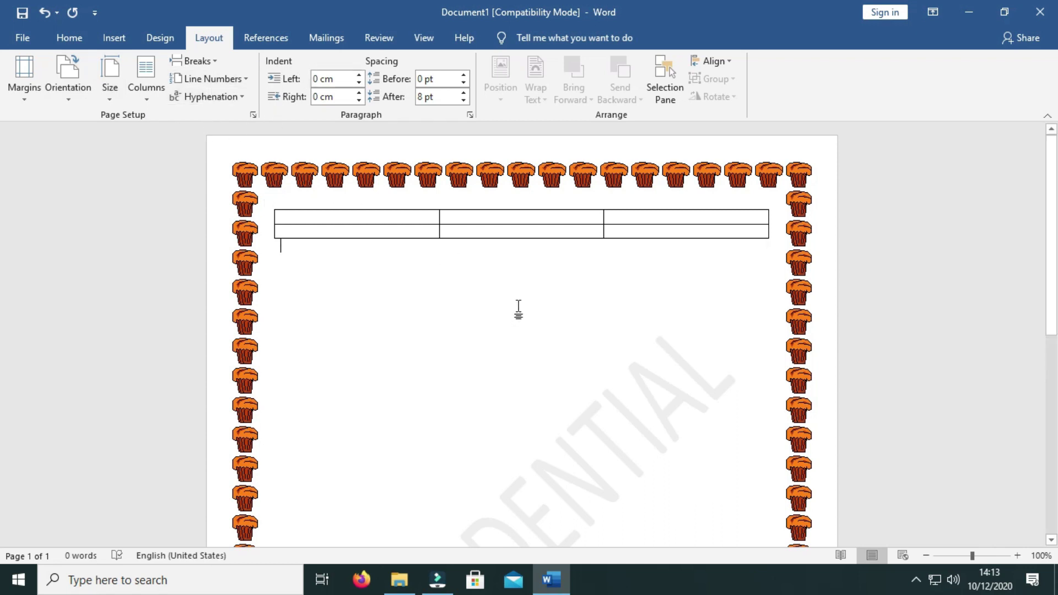
left_click(270, 38)
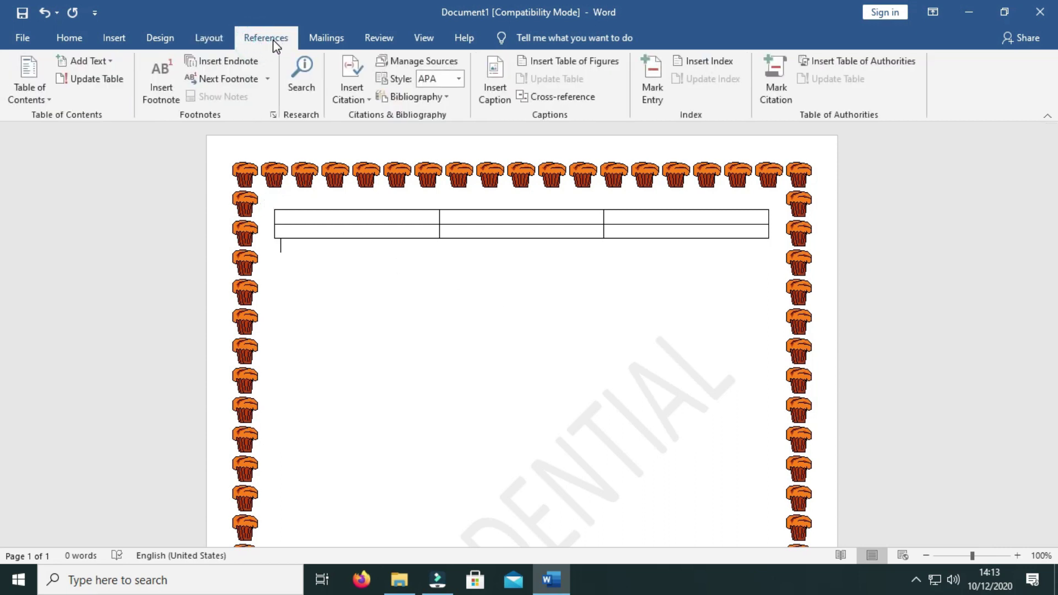
left_click(325, 37)
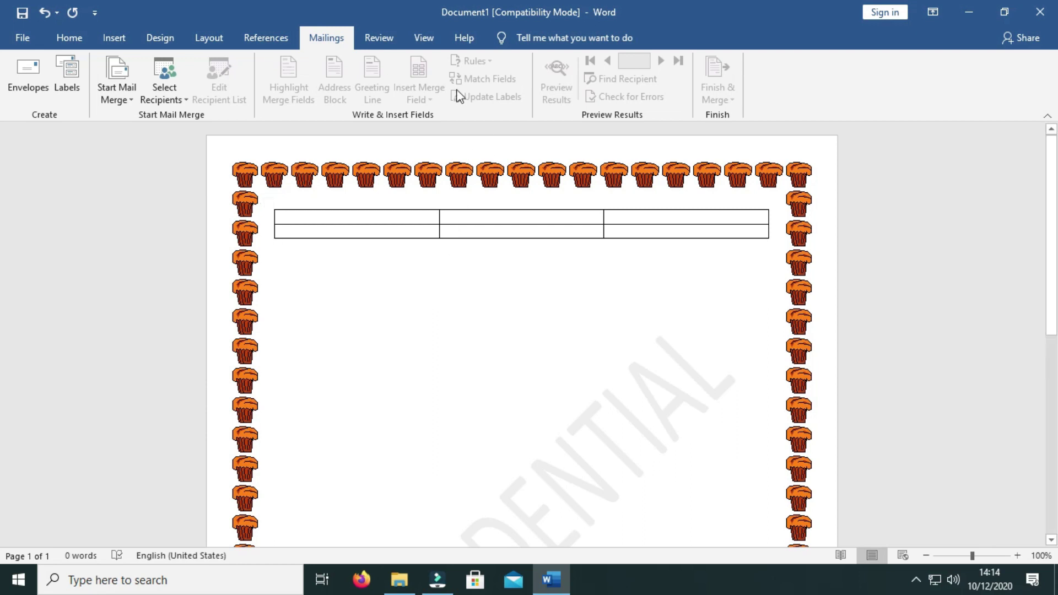
left_click(380, 38)
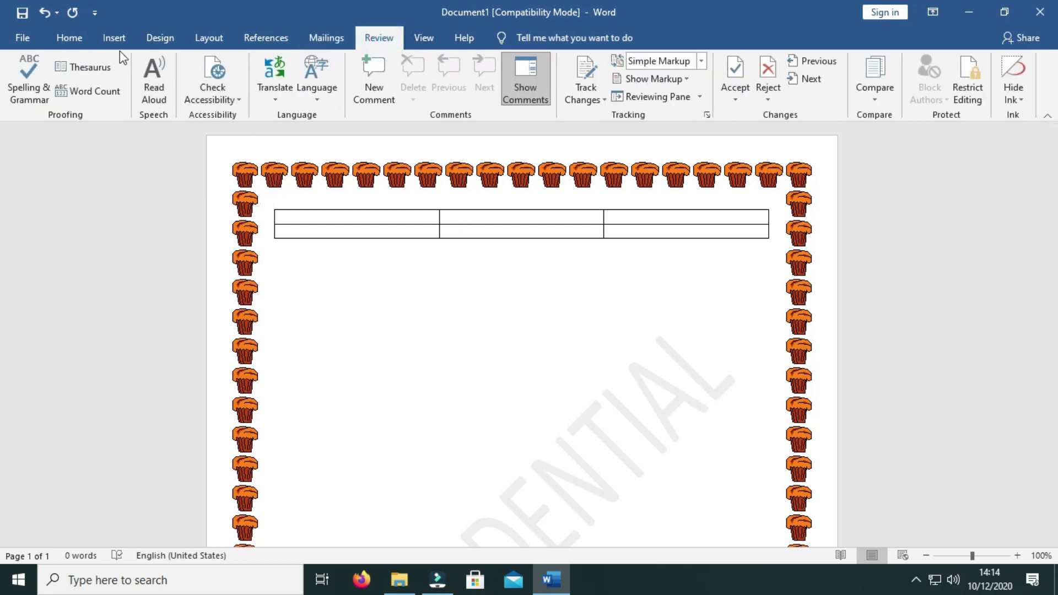
Turn on the ruler and confirm the zoom stays at 100% on the View tab.
left_click(432, 37)
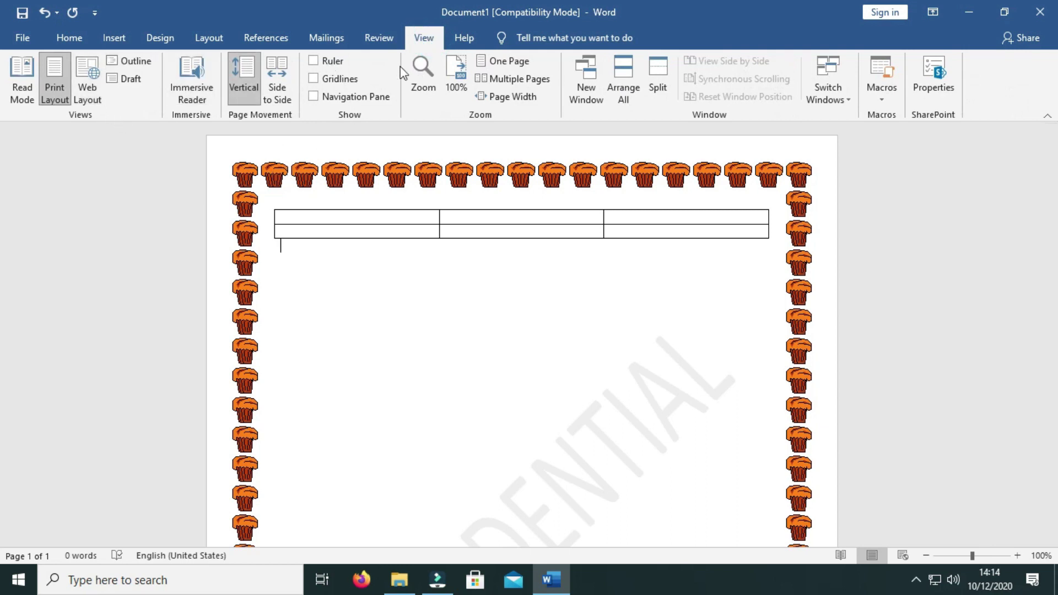
left_click(314, 61)
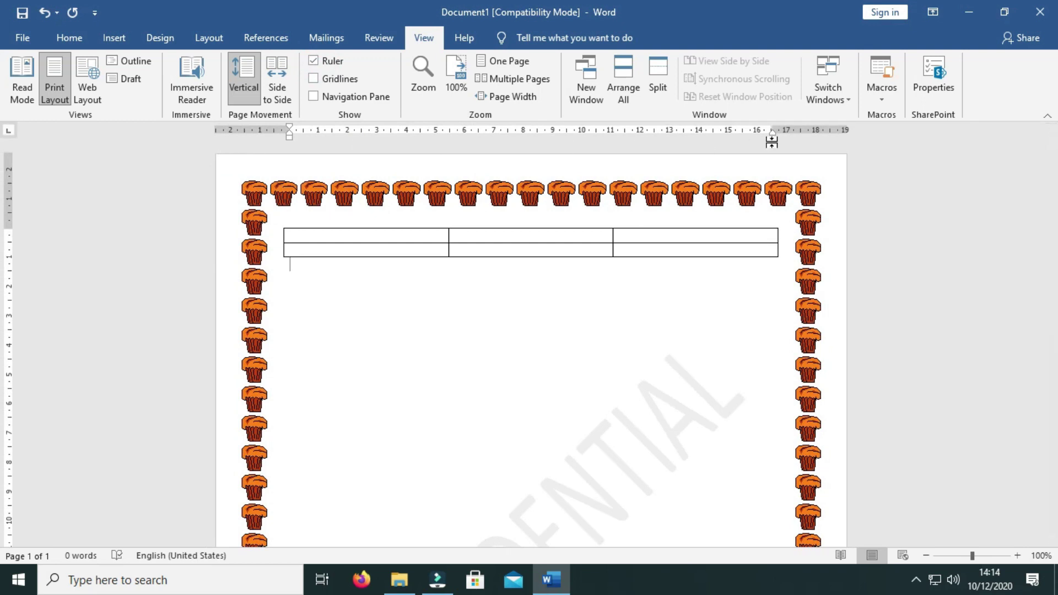
left_click(323, 60)
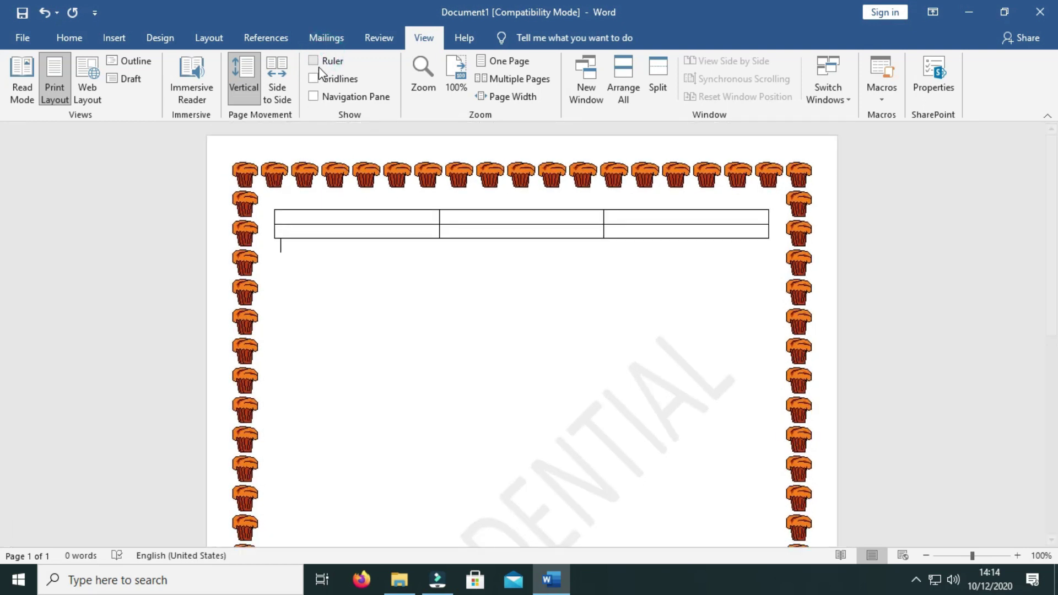
left_click(319, 62)
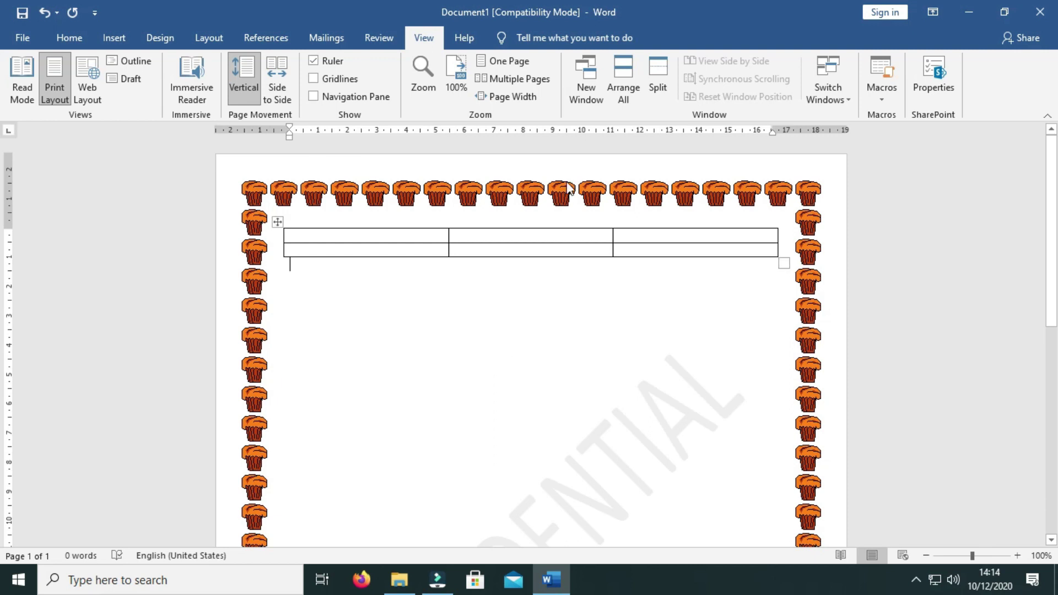
left_click(416, 85)
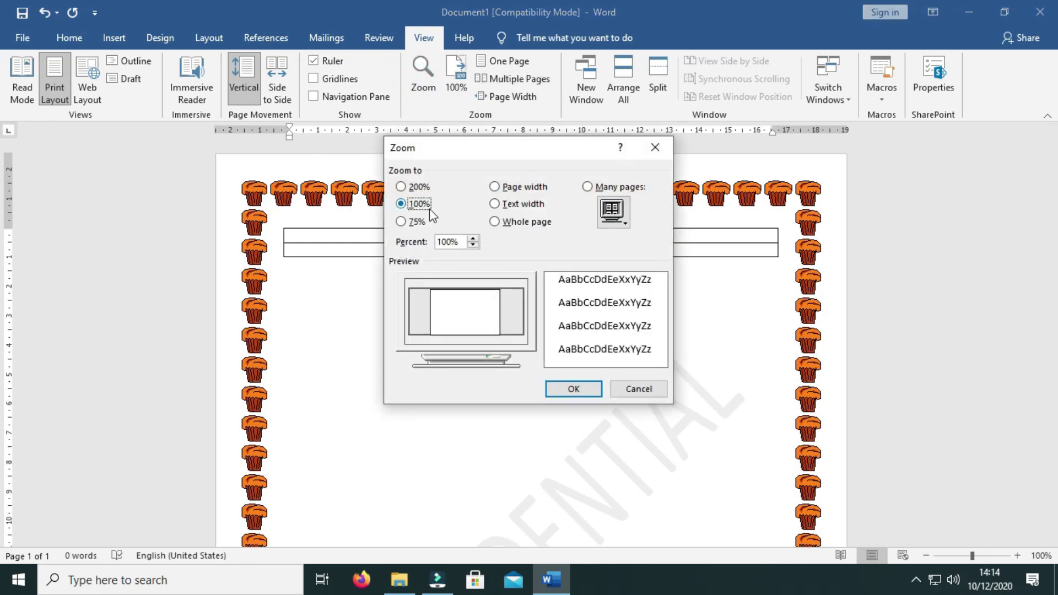
left_click(573, 389)
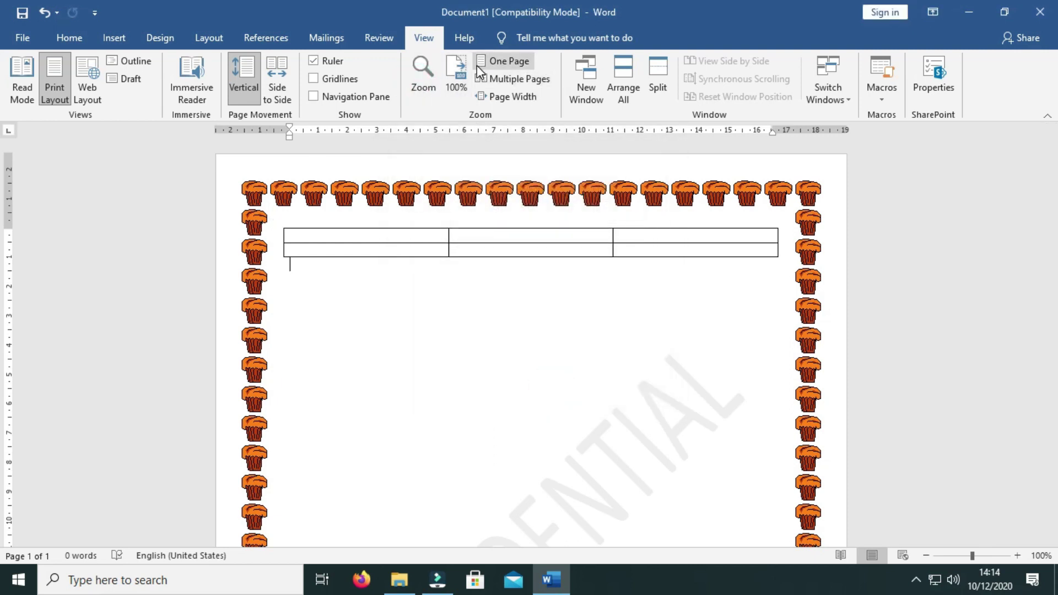
Open the File start screen with its new-document templates.
left_click(461, 39)
left_click(432, 39)
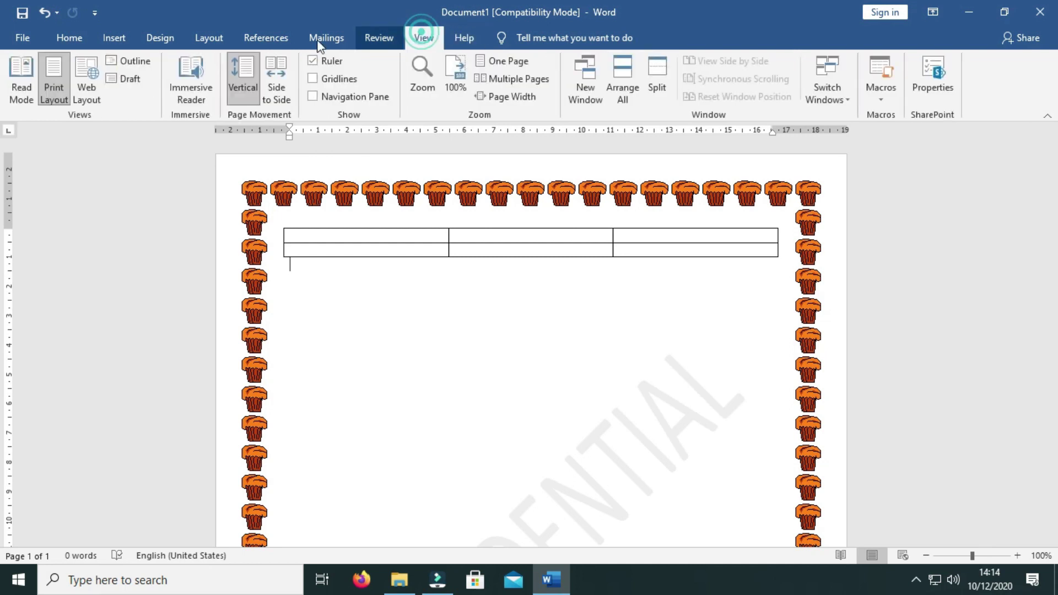
left_click(19, 37)
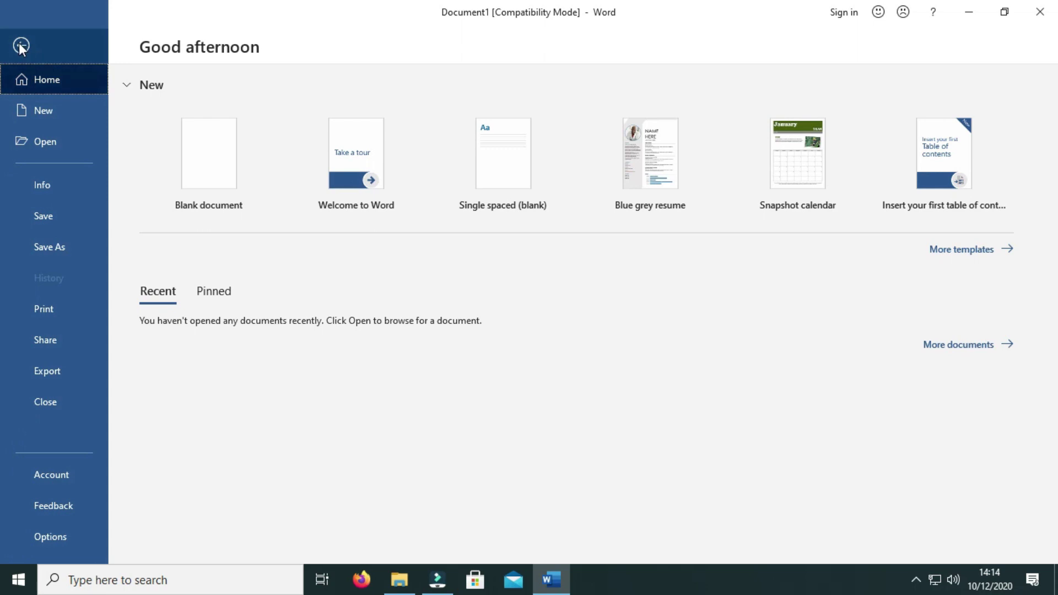
Go back from the File backstage to the bordered, watermarked document page.
left_click(21, 45)
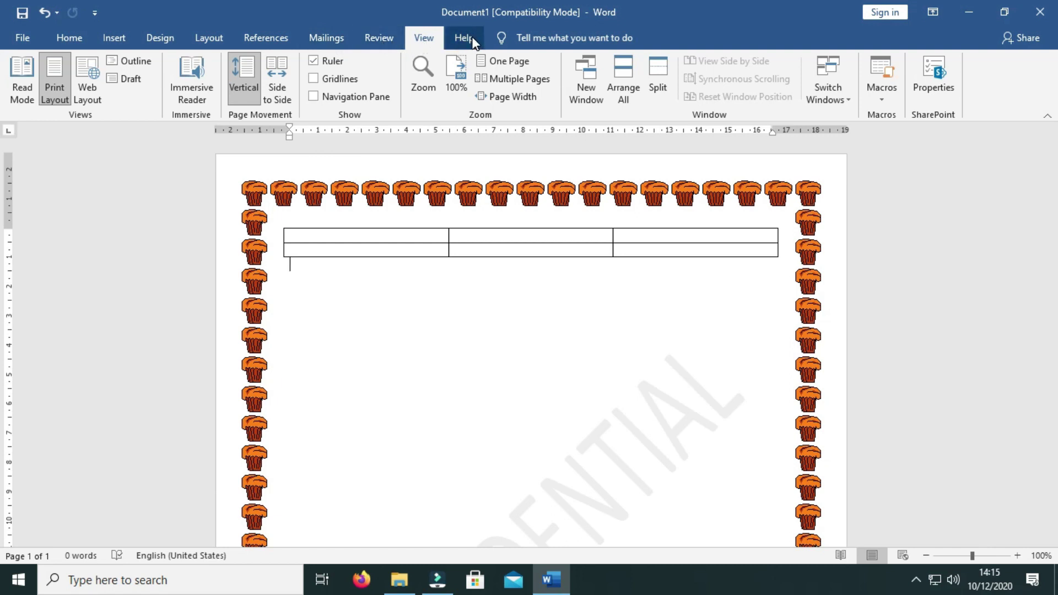
mouse_move(378, 273)
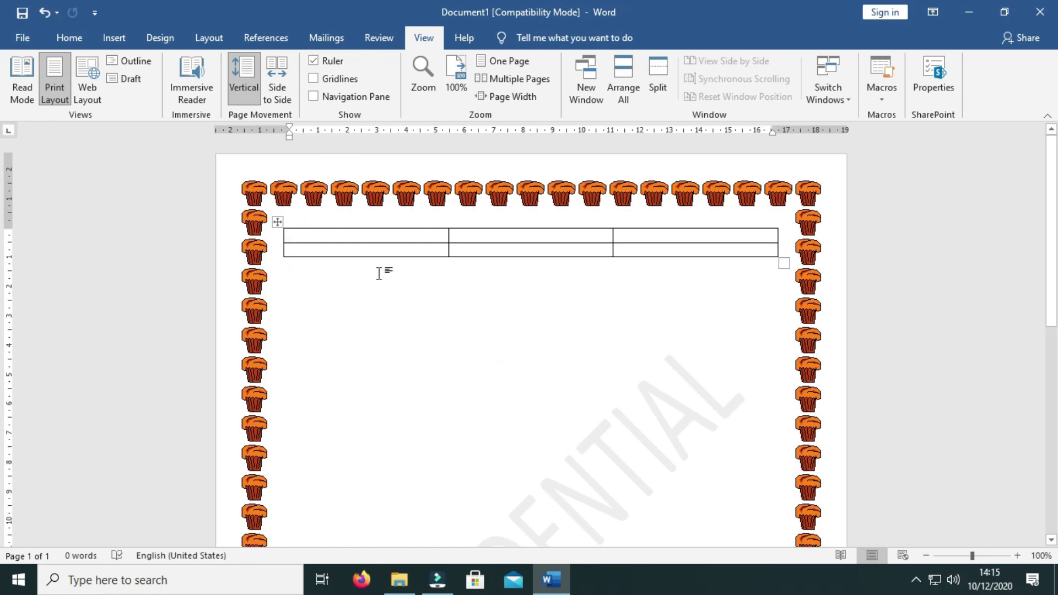
Undo the cupcake page border and delete the 3-column, 2-row table.
key("ctrl+z")
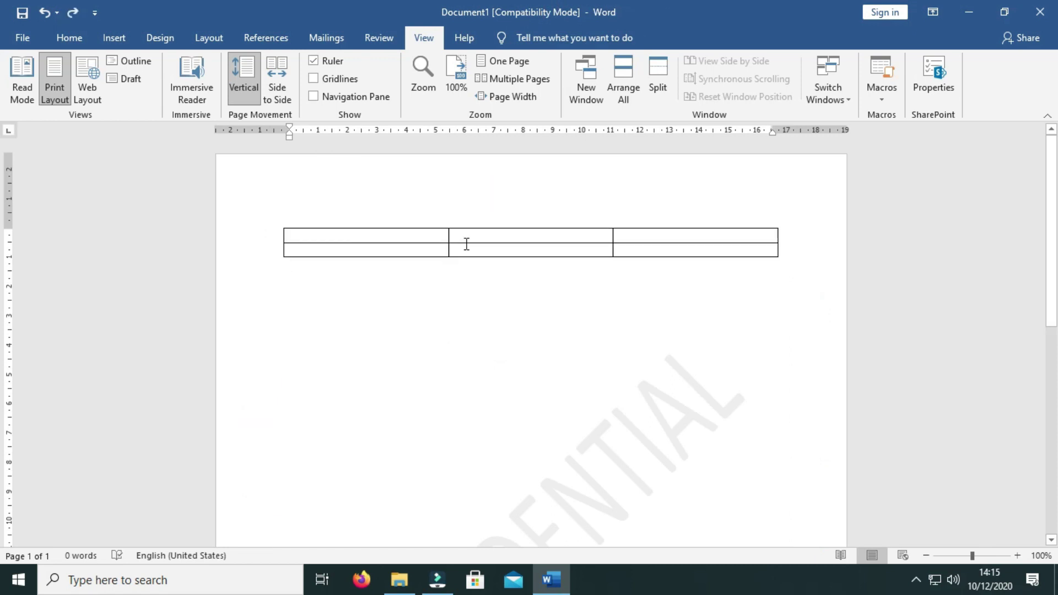
left_click(276, 221)
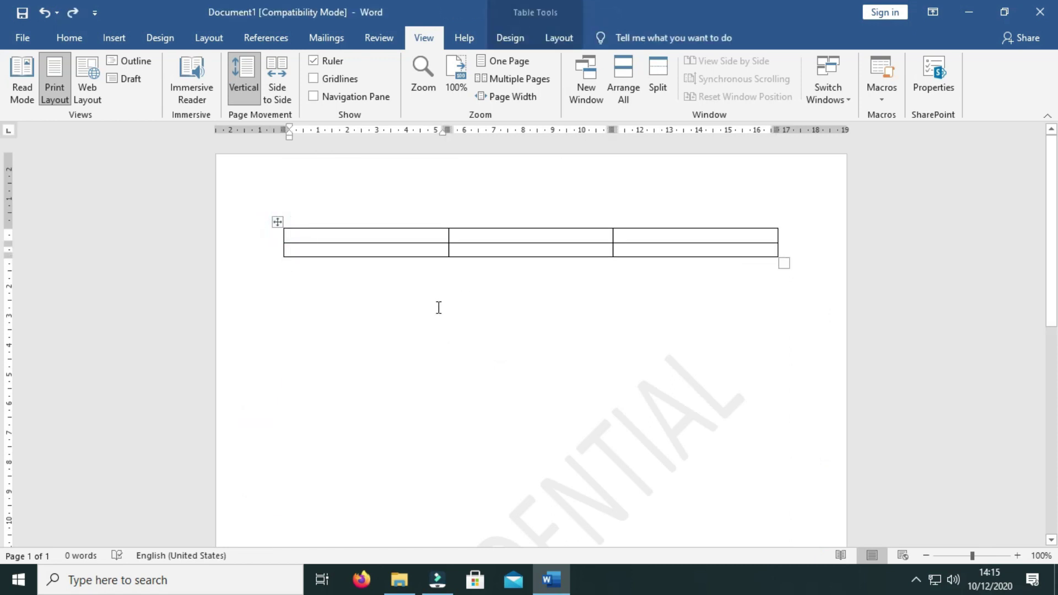
key("ctrl+a")
key("Delete")
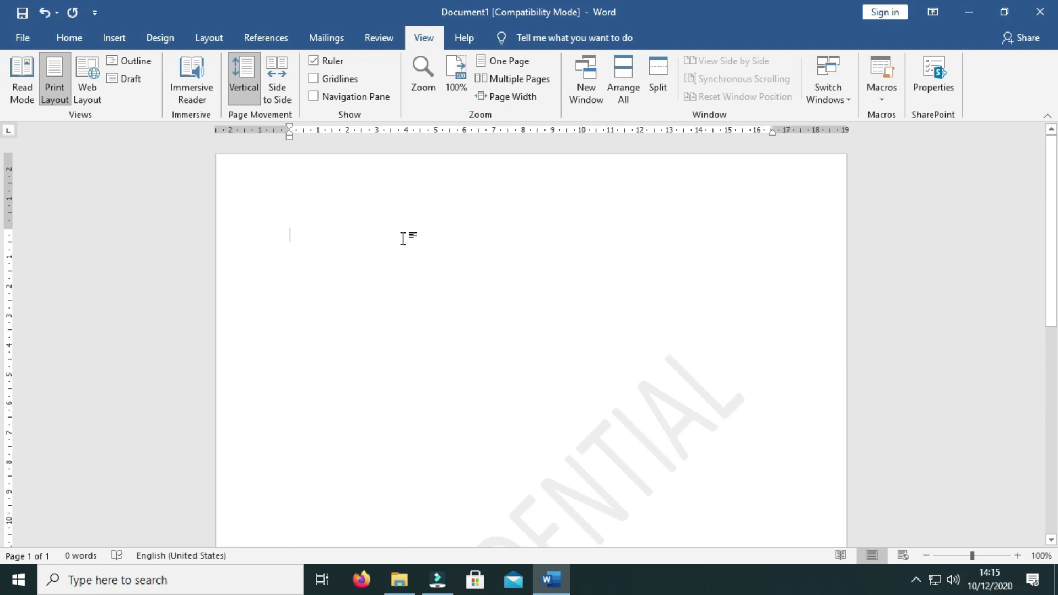
Type 'Active tab' as sample text, then select and delete it.
type("Active tab")
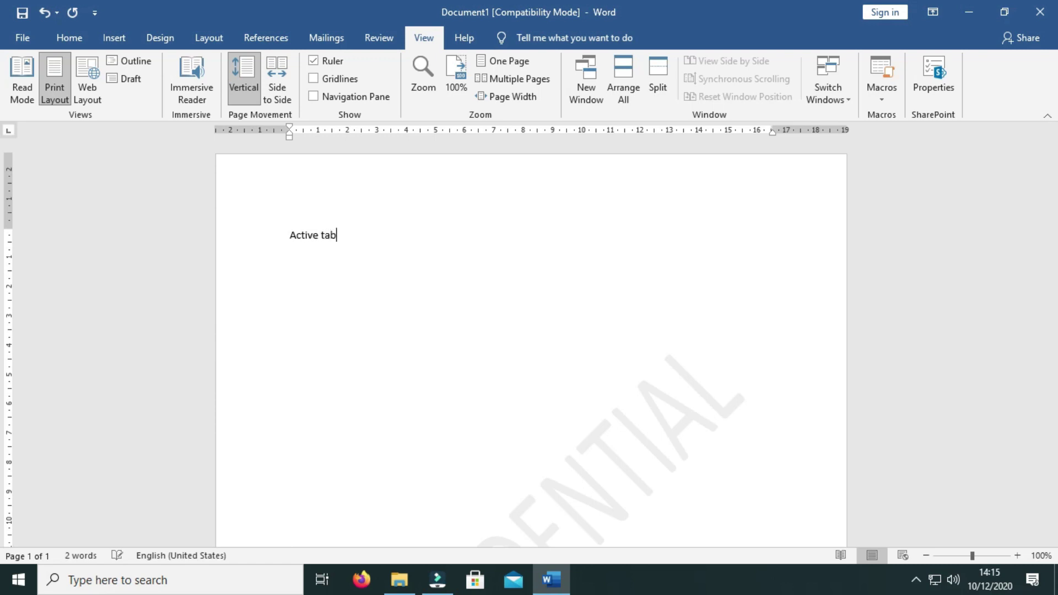
left_click_drag(371, 234, 267, 220)
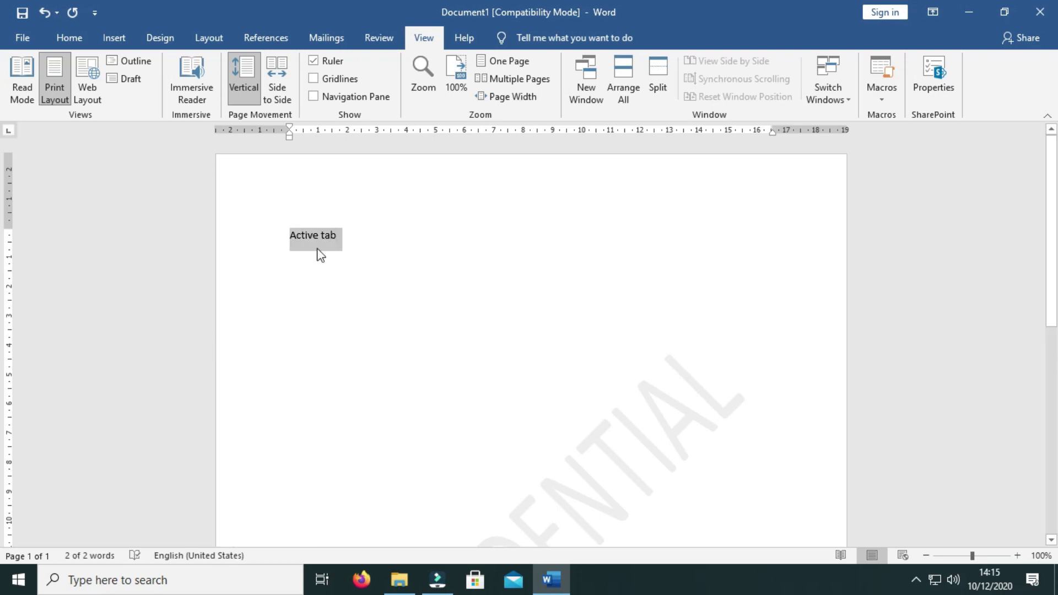
triple_click(390, 233)
key("Delete")
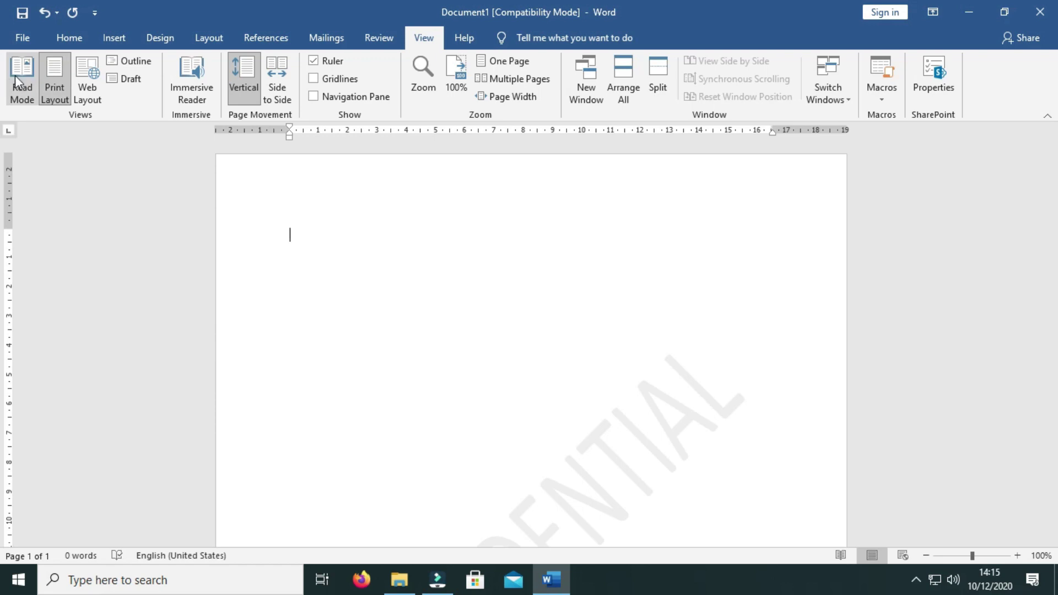
Open and close the File screen, then cycle through the Home, Insert and Design tabs.
left_click(26, 46)
left_click(21, 45)
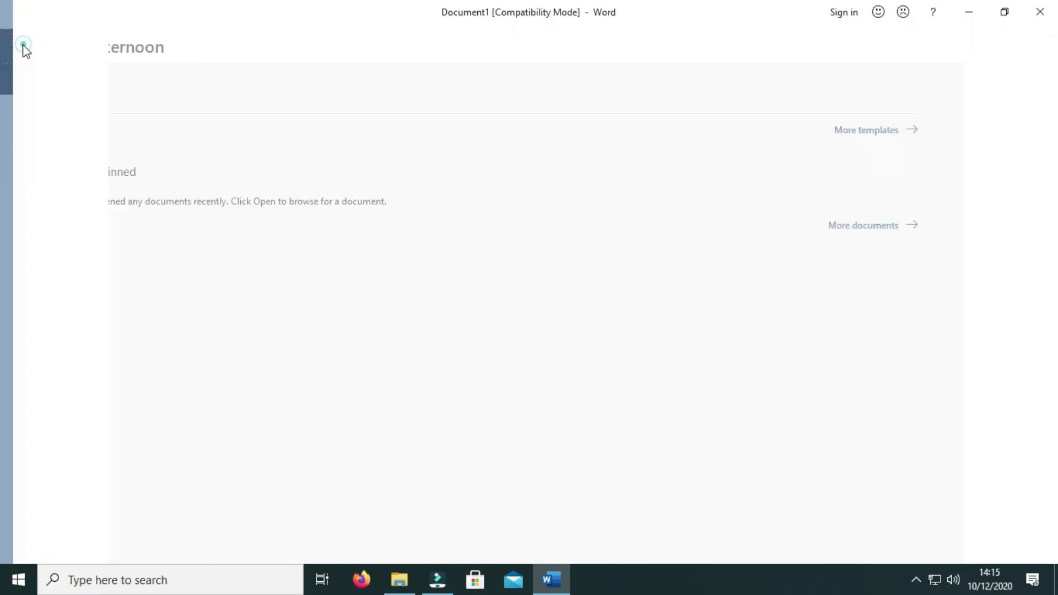
left_click(69, 38)
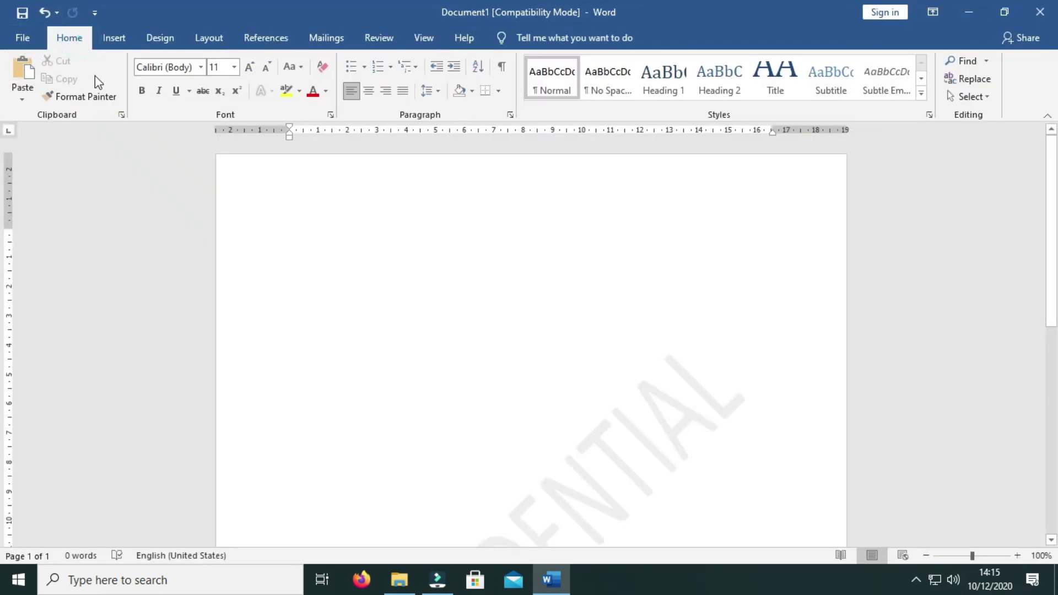
left_click(113, 41)
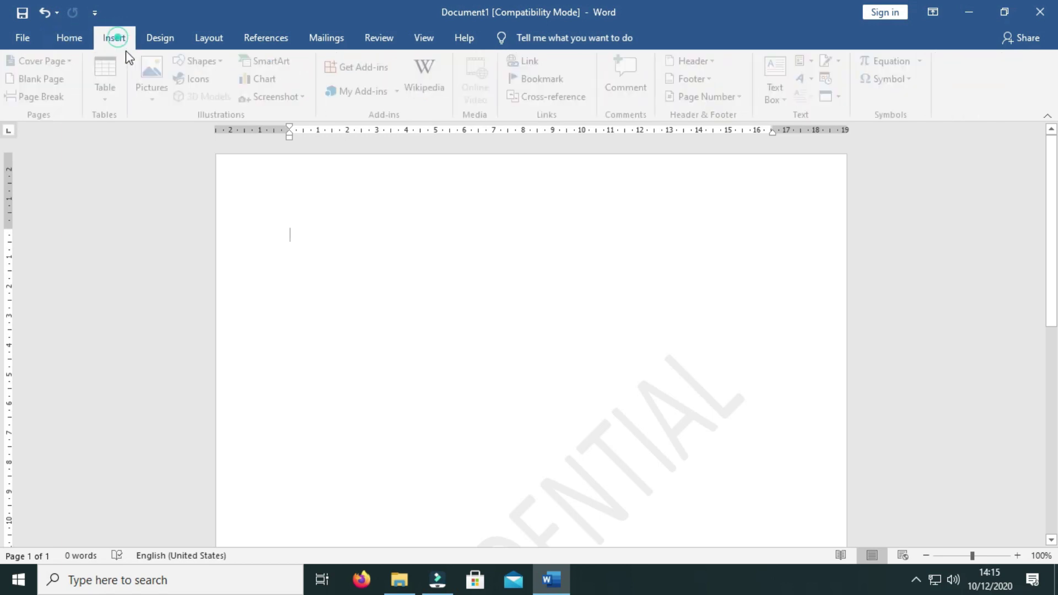
left_click(148, 37)
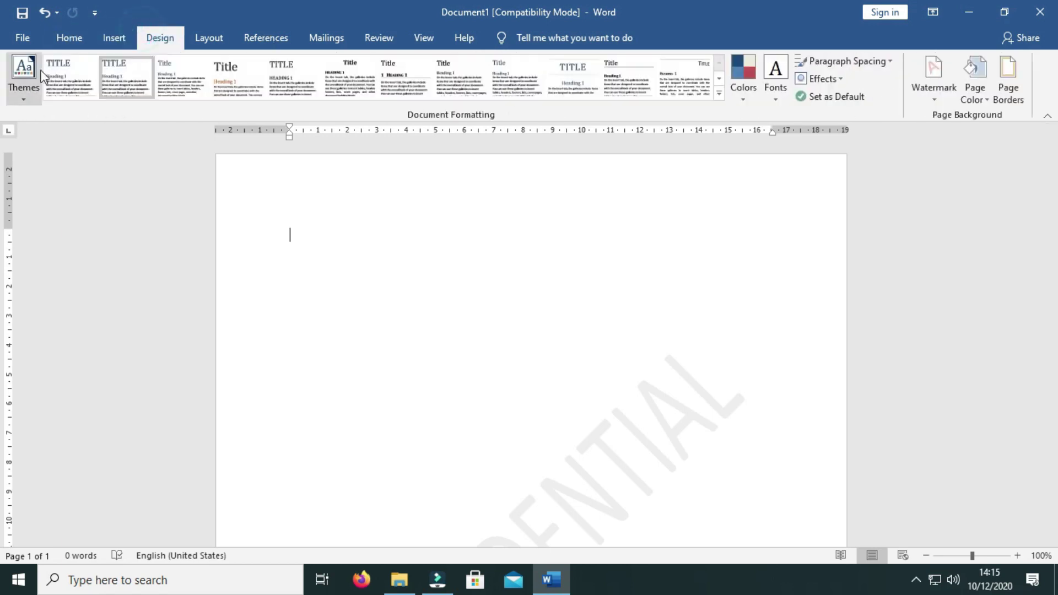
left_click(59, 38)
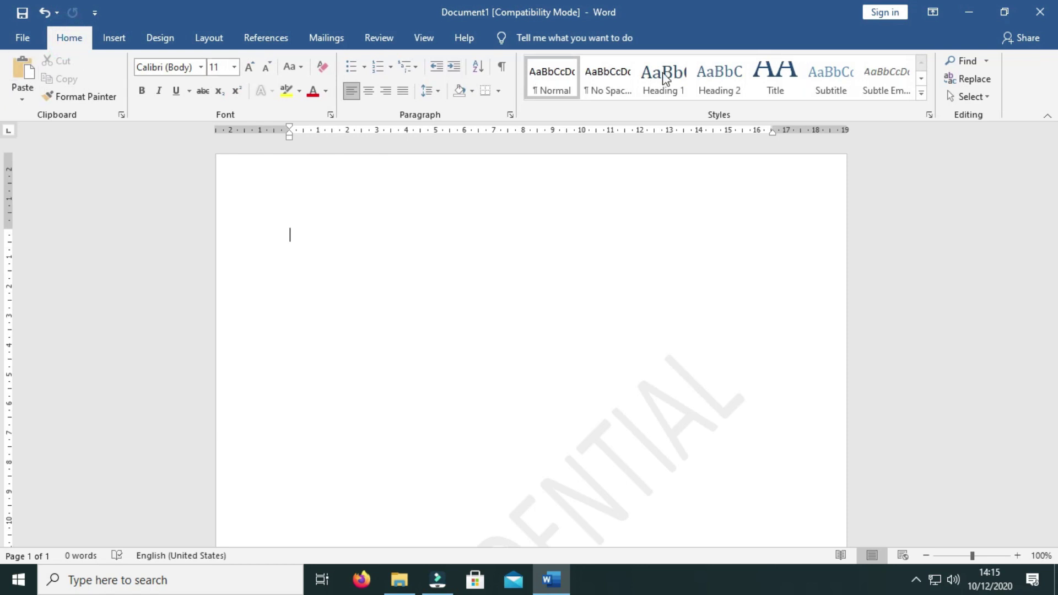
Step through Insert, Design, Layout, References, Mailings and Review, ending on the View tab.
left_click(110, 38)
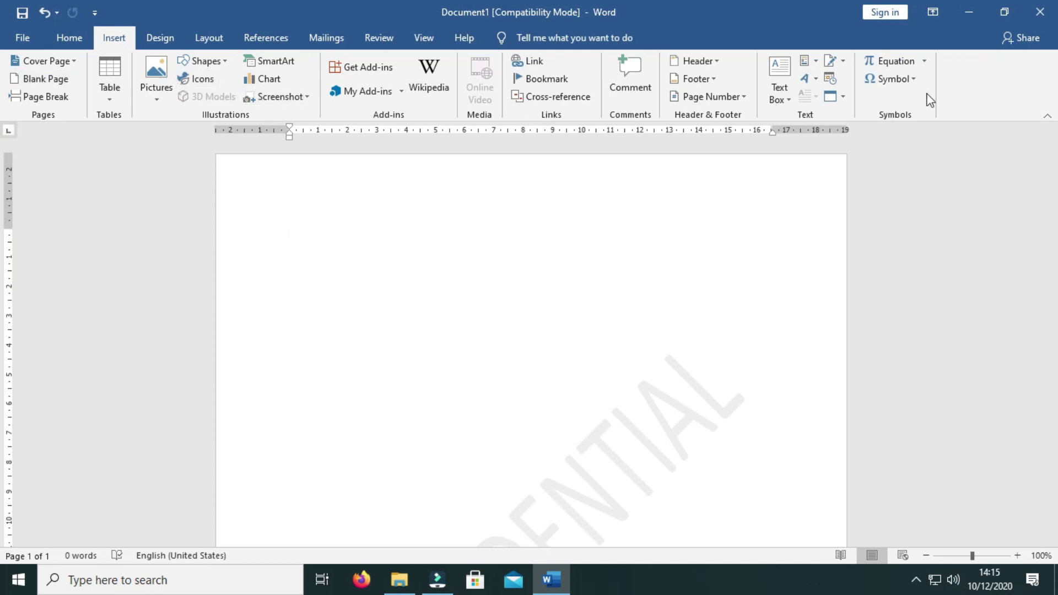
left_click(159, 37)
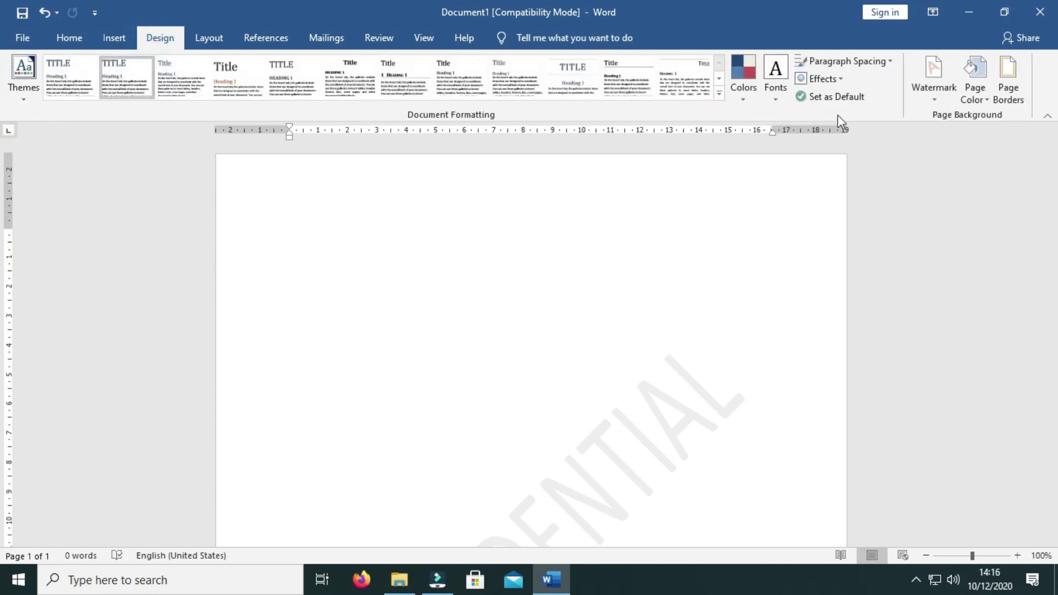
left_click(205, 37)
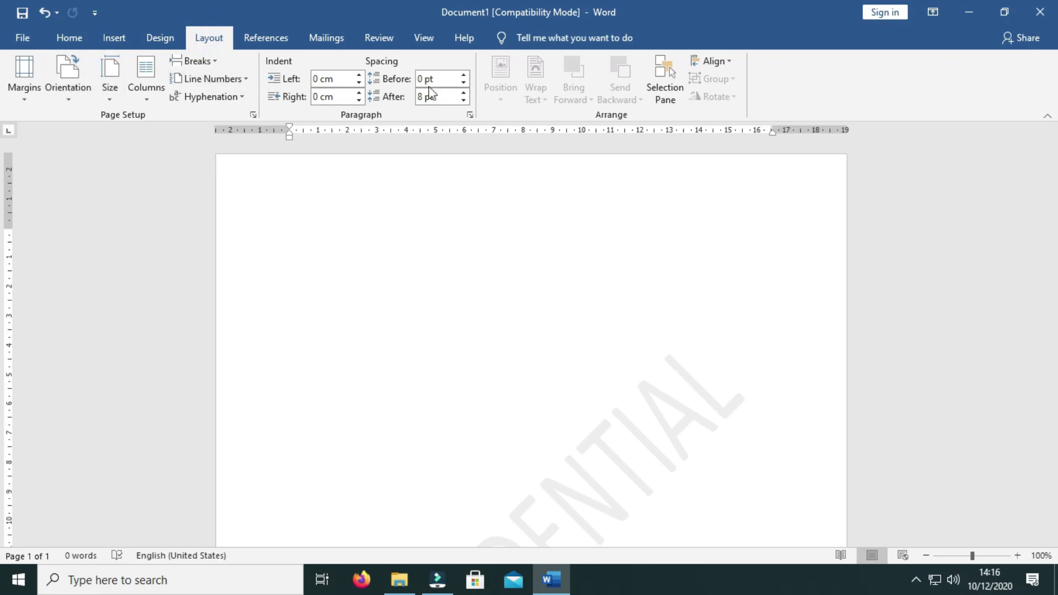
left_click(266, 37)
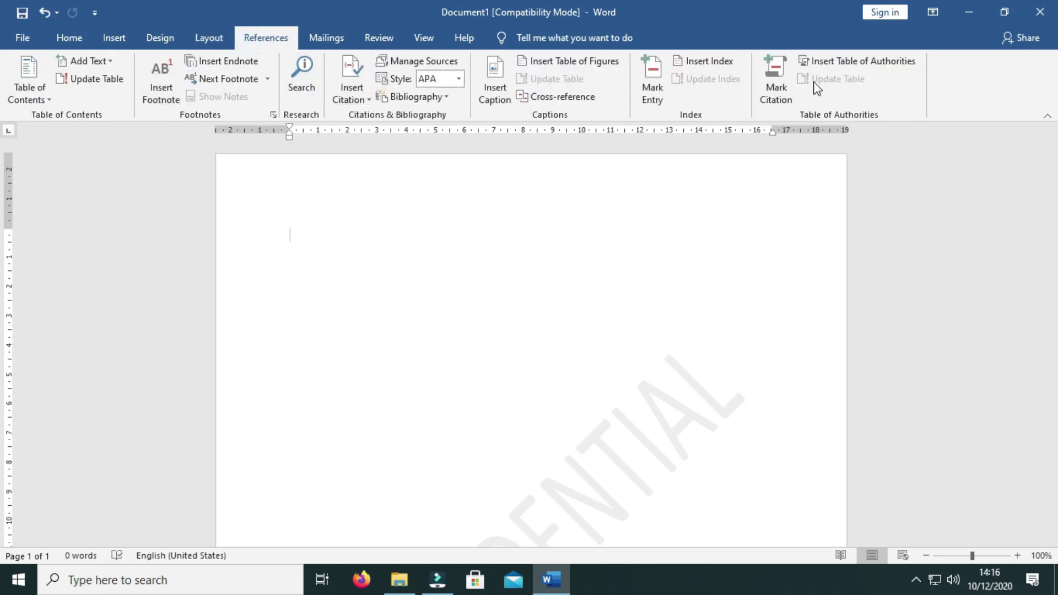
left_click(329, 38)
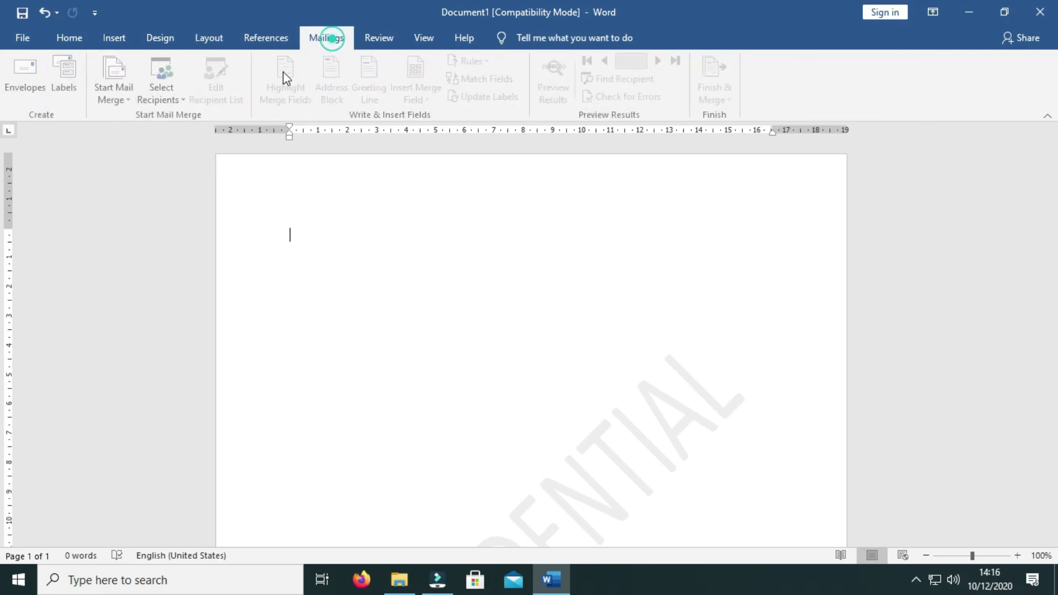
left_click(360, 34)
left_click(426, 29)
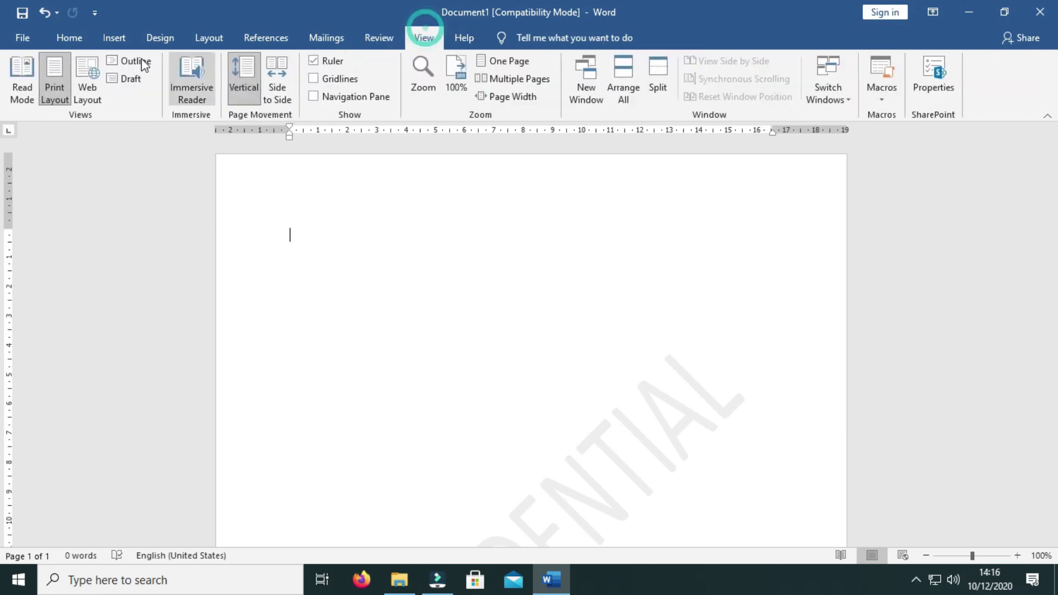
Return from Help to the Home tab, type and erase 'Ribbon', and click the empty line.
left_click(462, 35)
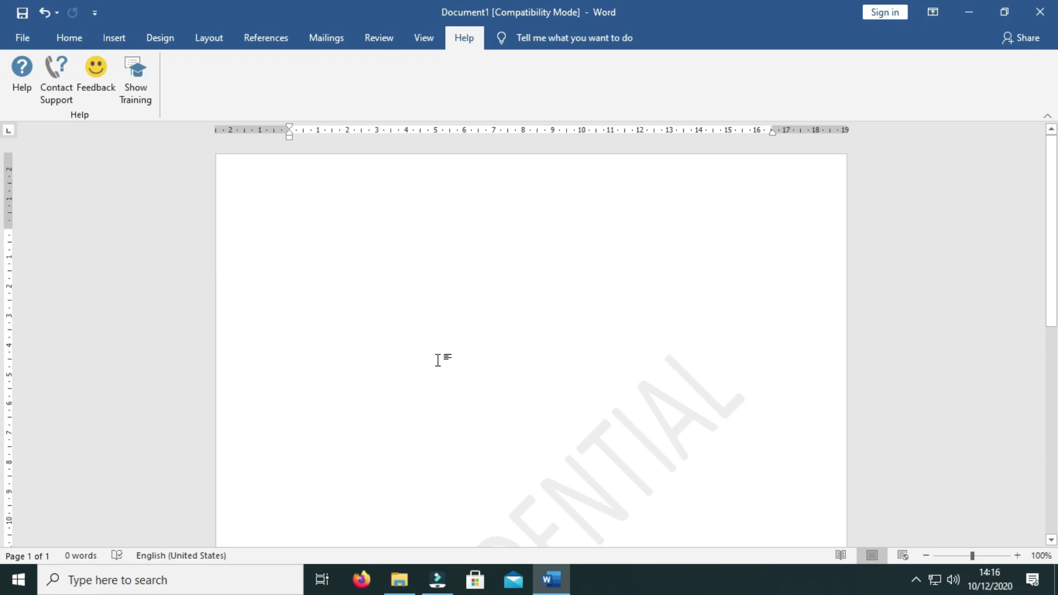
left_click(69, 38)
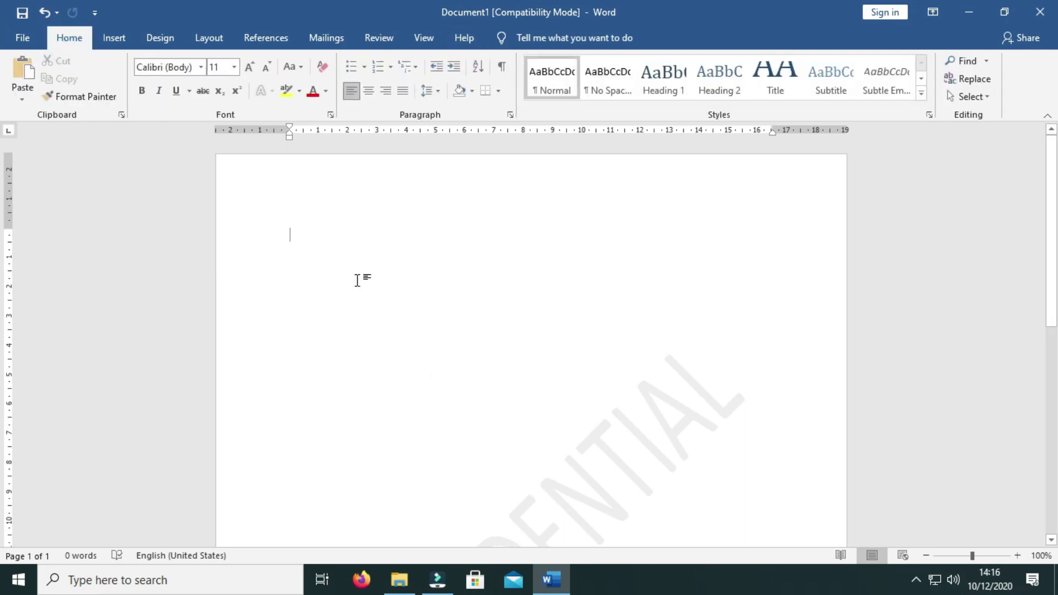
type("Ribbon")
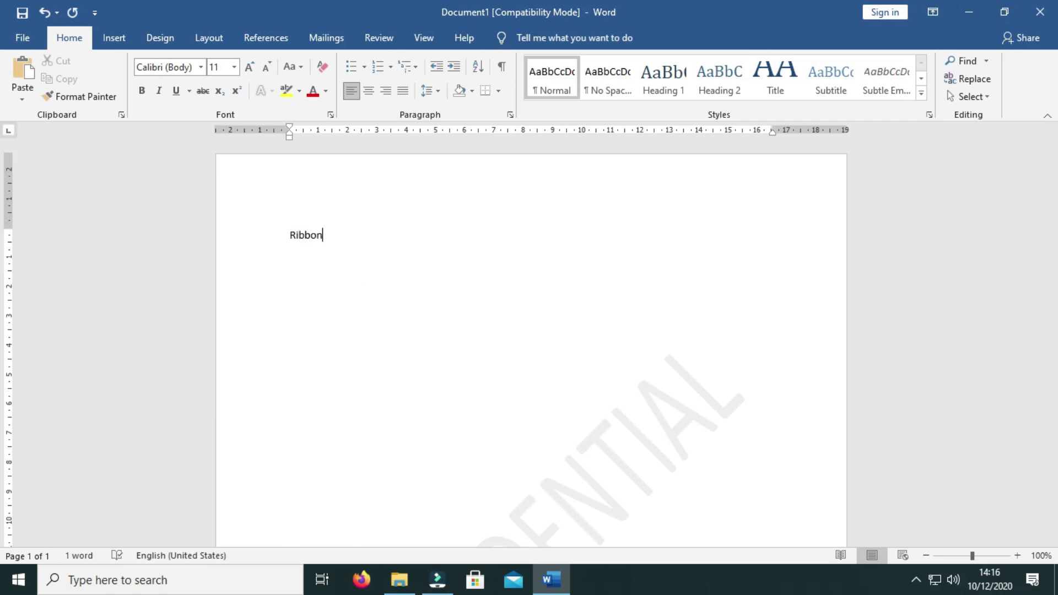
key("BackSpace")
key("BackSpace")
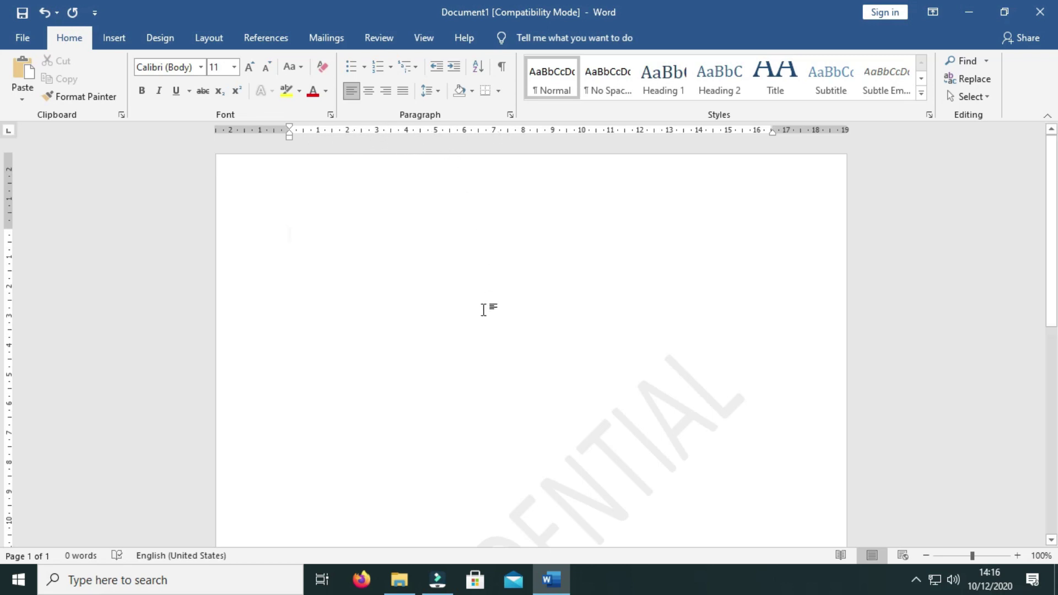
triple_click(291, 184)
left_click(303, 217)
left_click(490, 218)
left_click(305, 213)
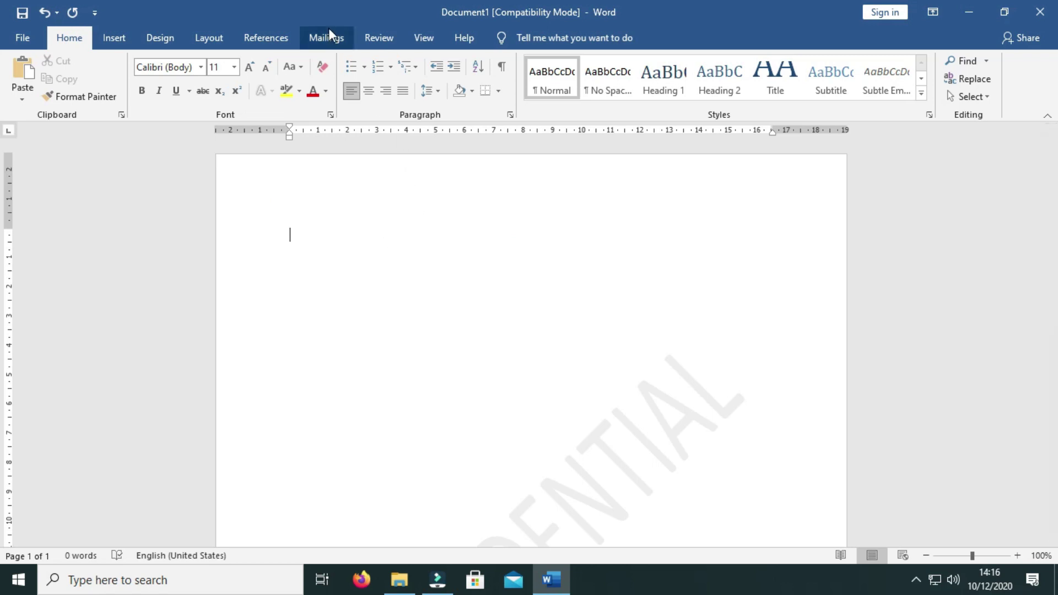
Insert the Blank header design with its [Type here] placeholder.
left_click(117, 37)
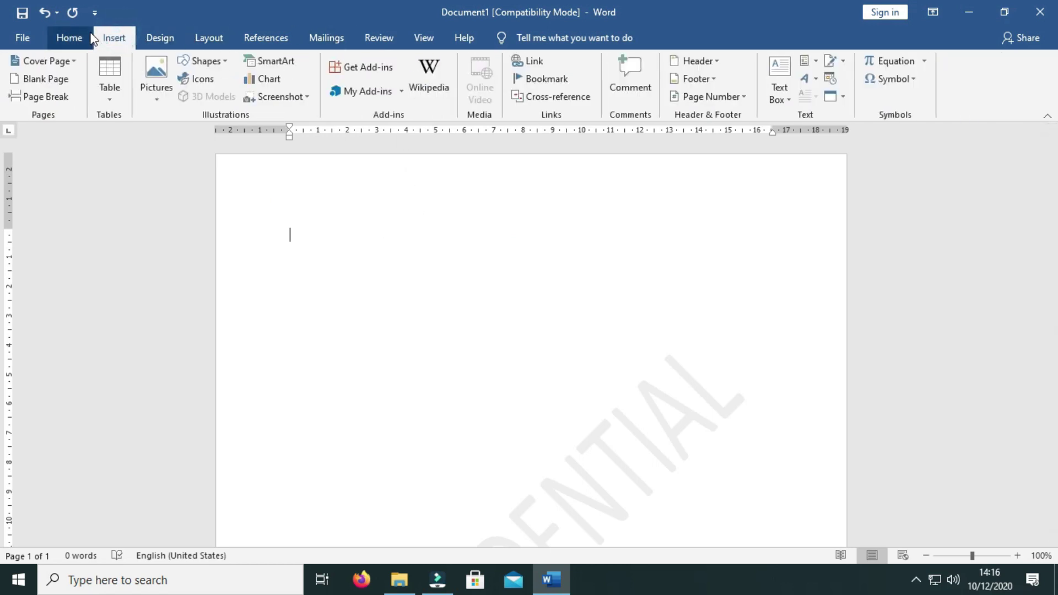
left_click(721, 60)
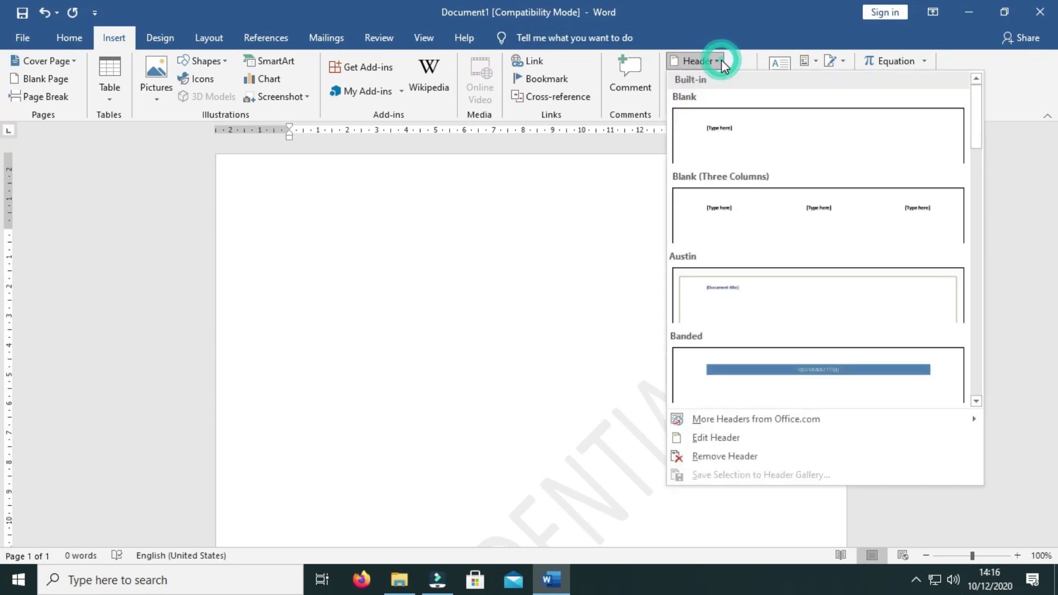
left_click(750, 131)
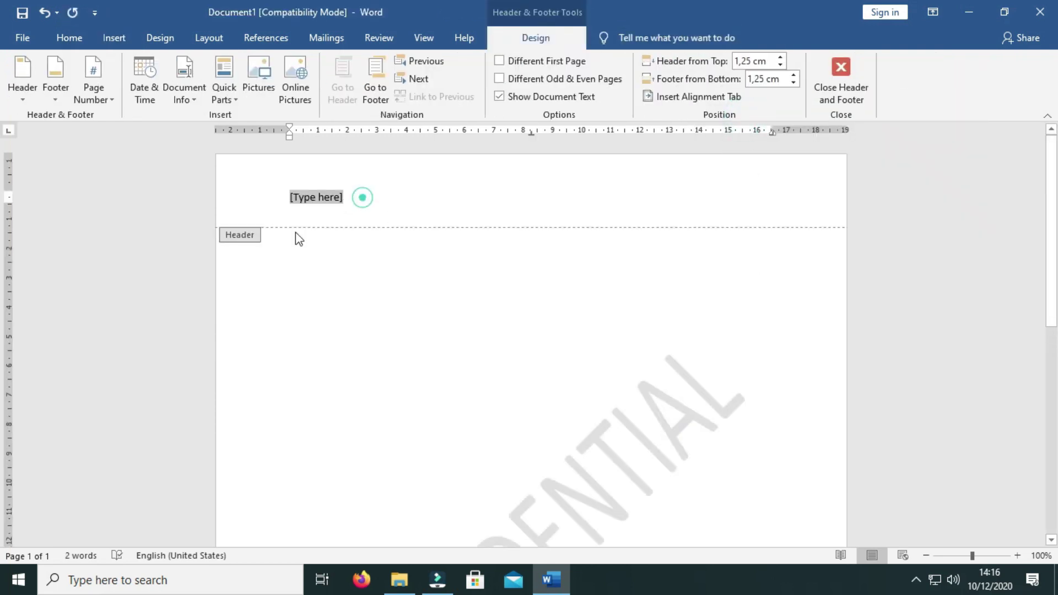
scroll(481, 322, "down", 1)
scroll(488, 322, "down", 1)
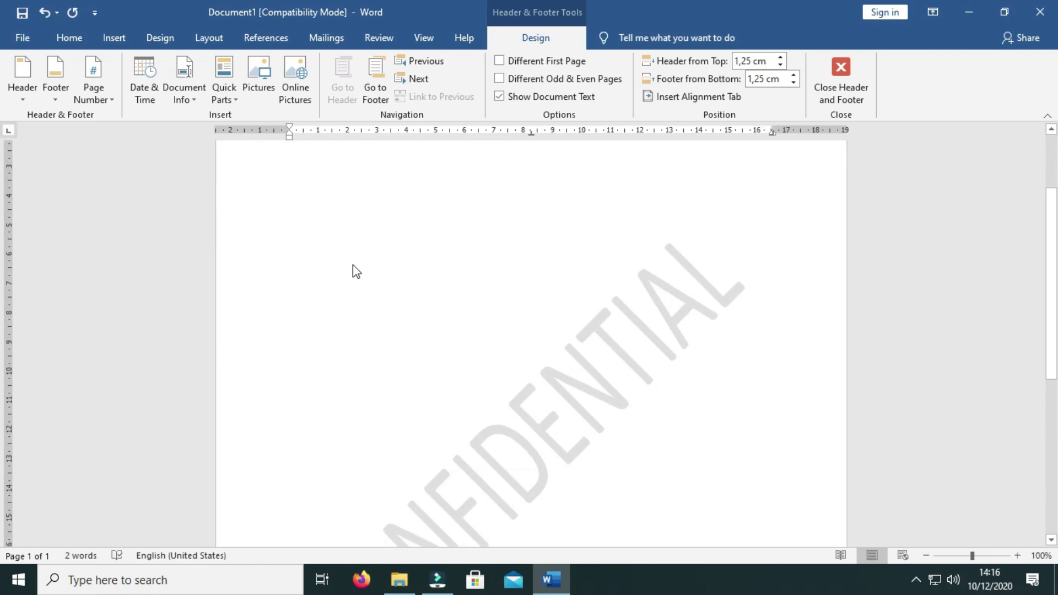
scroll(355, 270, "down", 2)
scroll(596, 409, "down", 1)
scroll(551, 312, "up", 1)
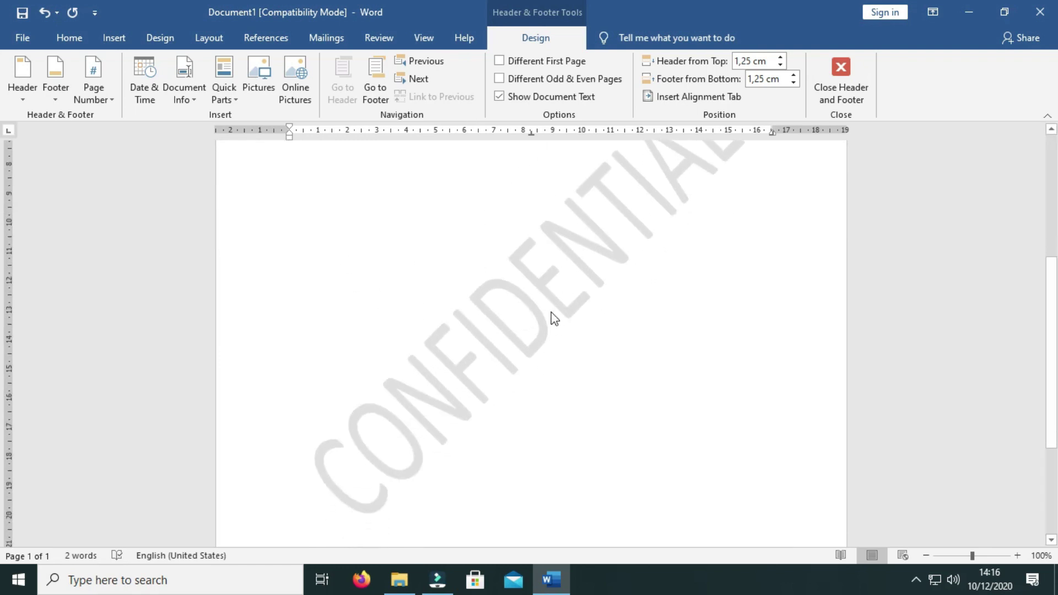
scroll(474, 295, "up", 2)
scroll(391, 298, "up", 2)
Return to the page body and type a line of random test text.
double_click(289, 238)
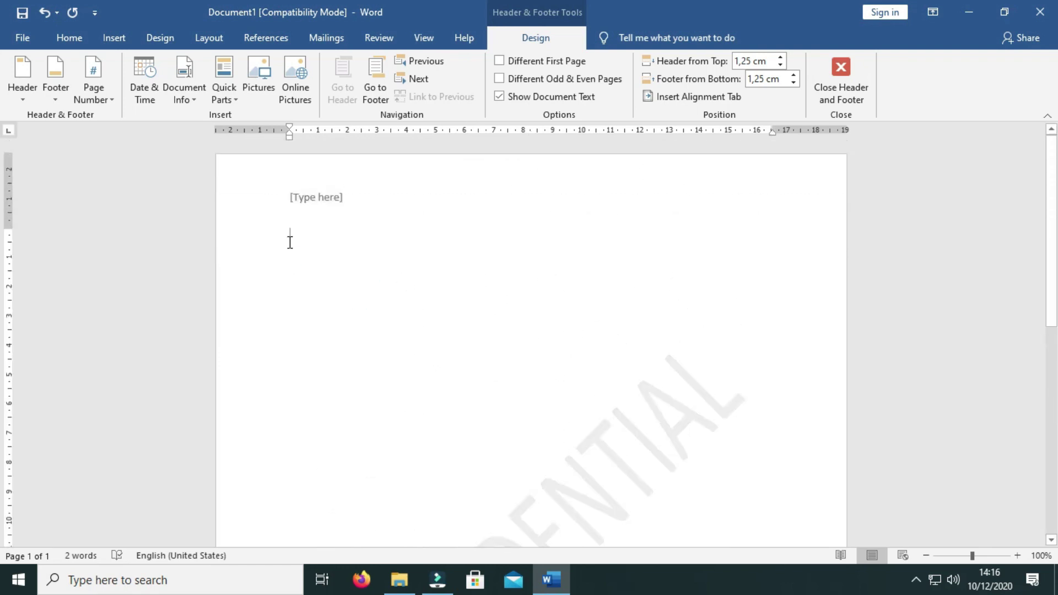
type("nvjkljahkjvhnb")
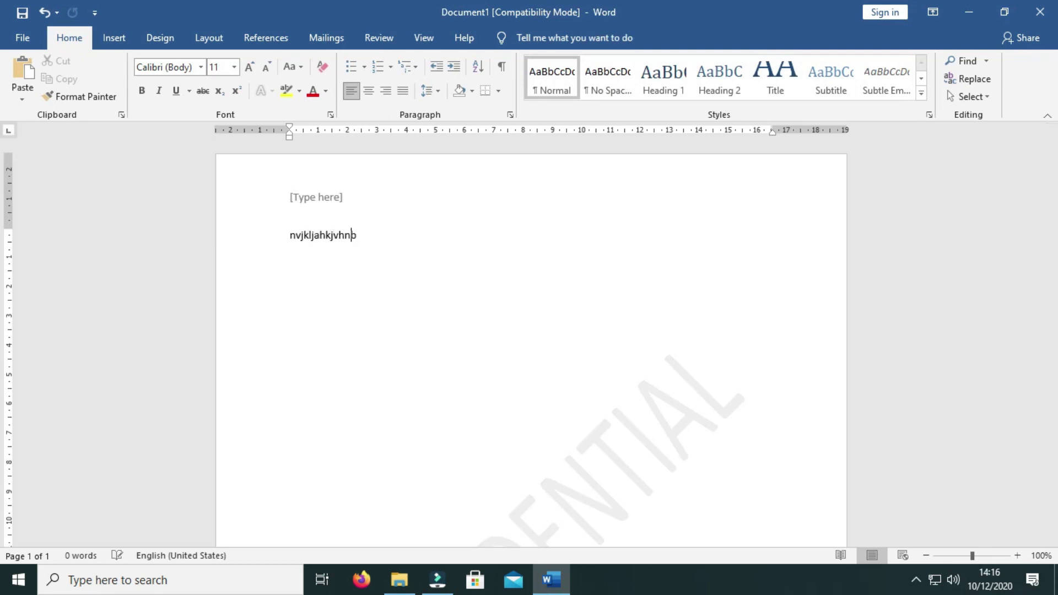
type("kjahnkjvnbhkjabnkjvbnkja nkjbajhnvbjakbvk")
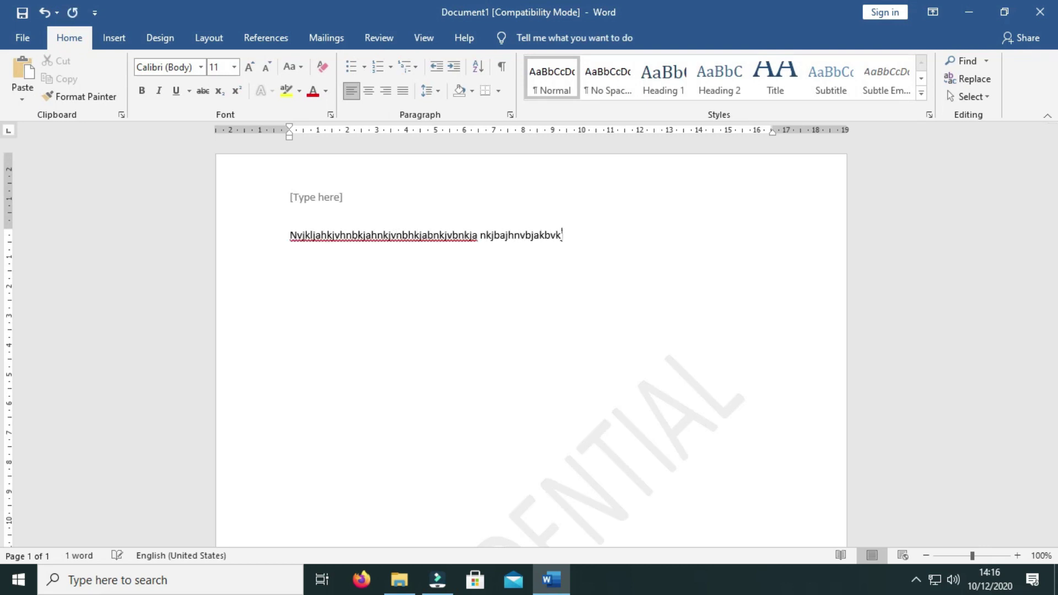
scroll(581, 248, "down", 3)
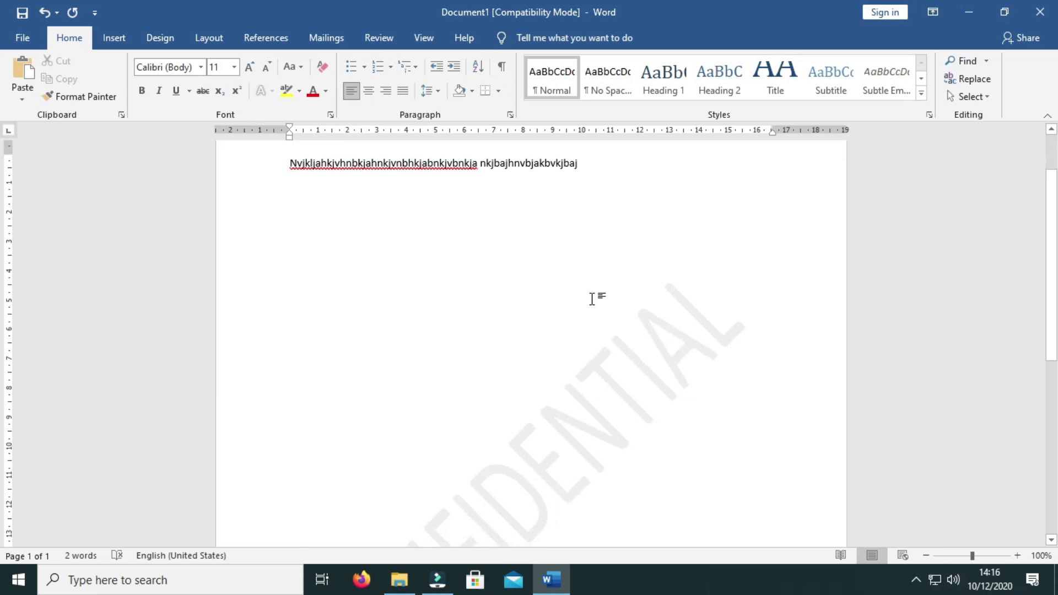
scroll(593, 298, "down", 4)
scroll(761, 425, "down", 3)
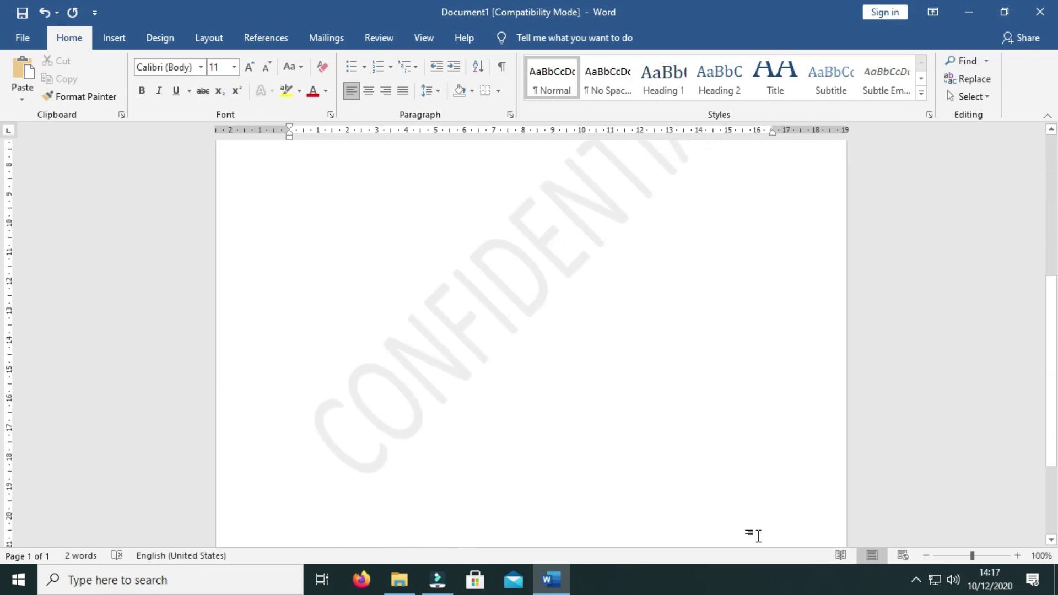
scroll(758, 536, "down", 1)
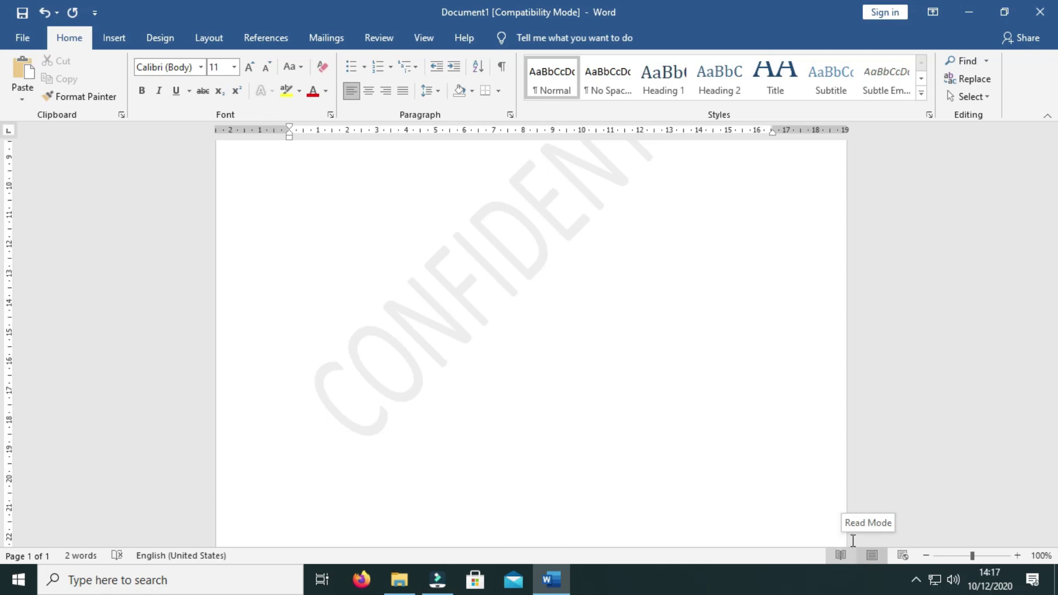
Restore the zoom to 100% and delete all the sample body text.
left_click(973, 558)
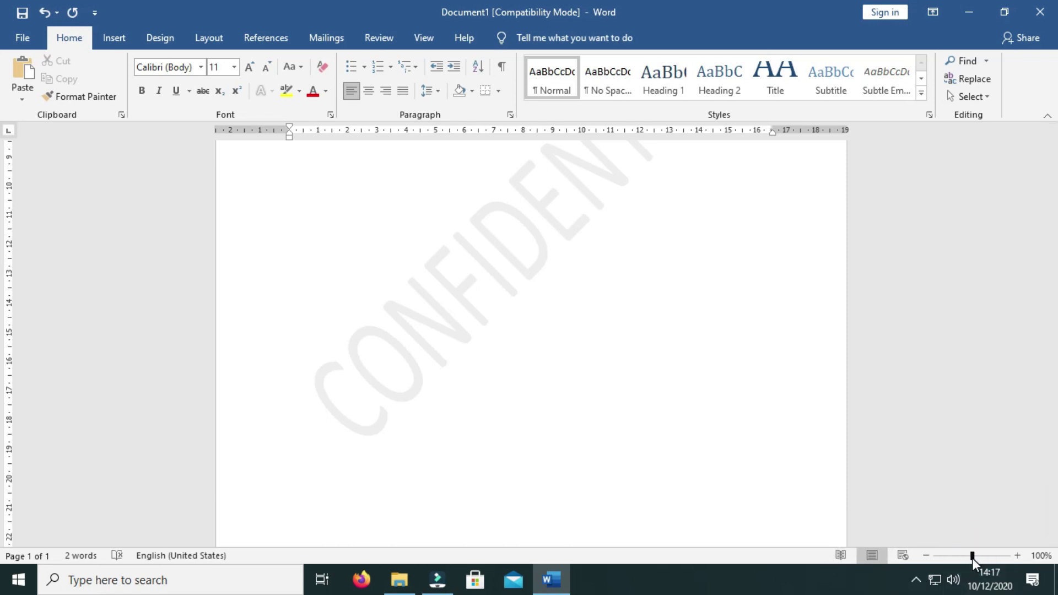
mouse_move(973, 558)
left_mouse_down()
mouse_move(939, 558)
mouse_move(987, 555)
mouse_move(933, 551)
left_mouse_up()
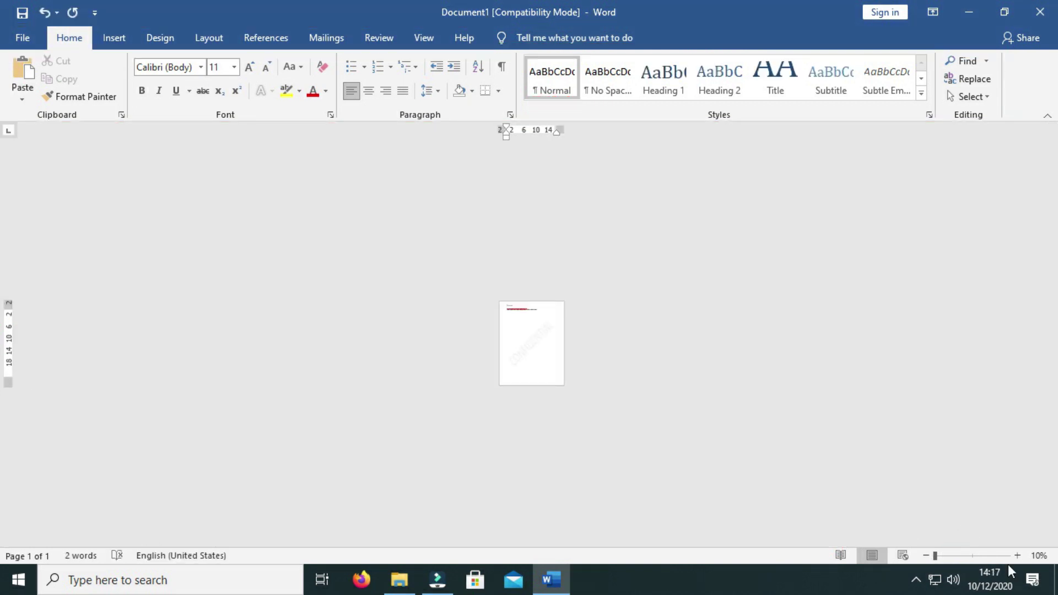
left_click_drag(936, 556, 972, 555)
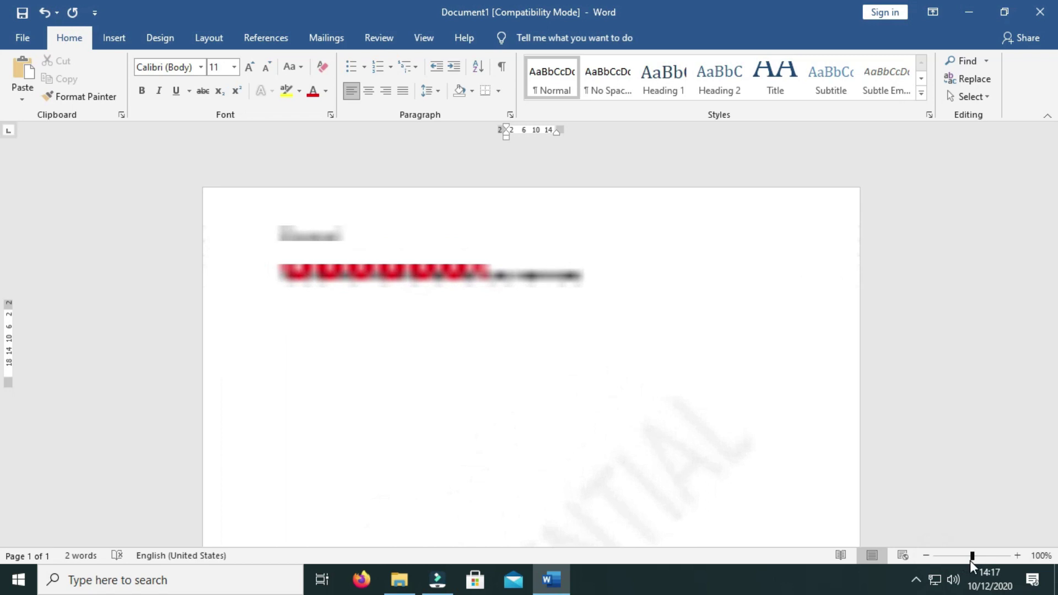
key("ctrl+a")
key("Delete")
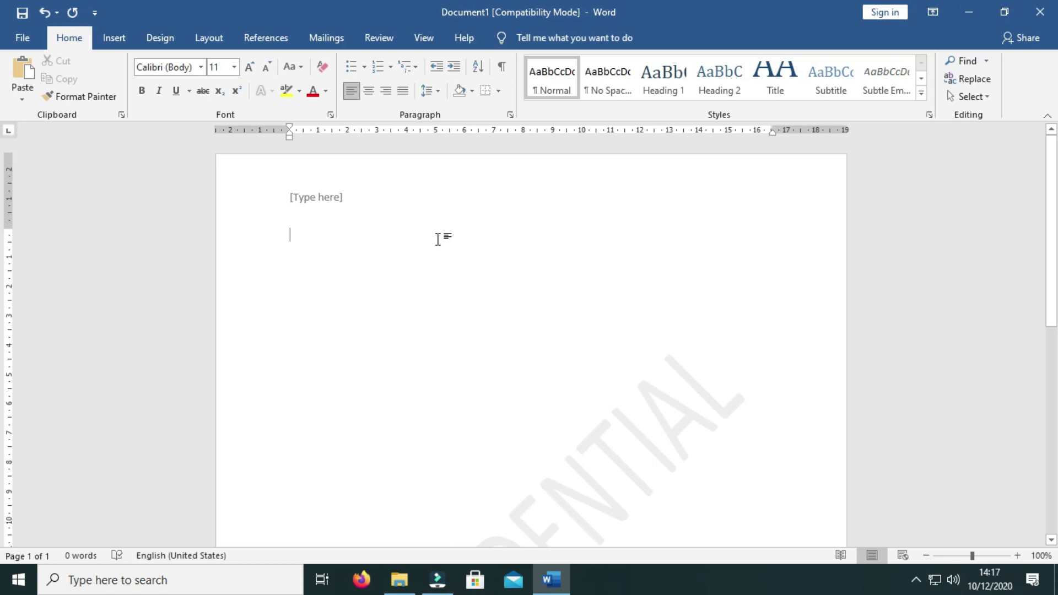
left_click(202, 41)
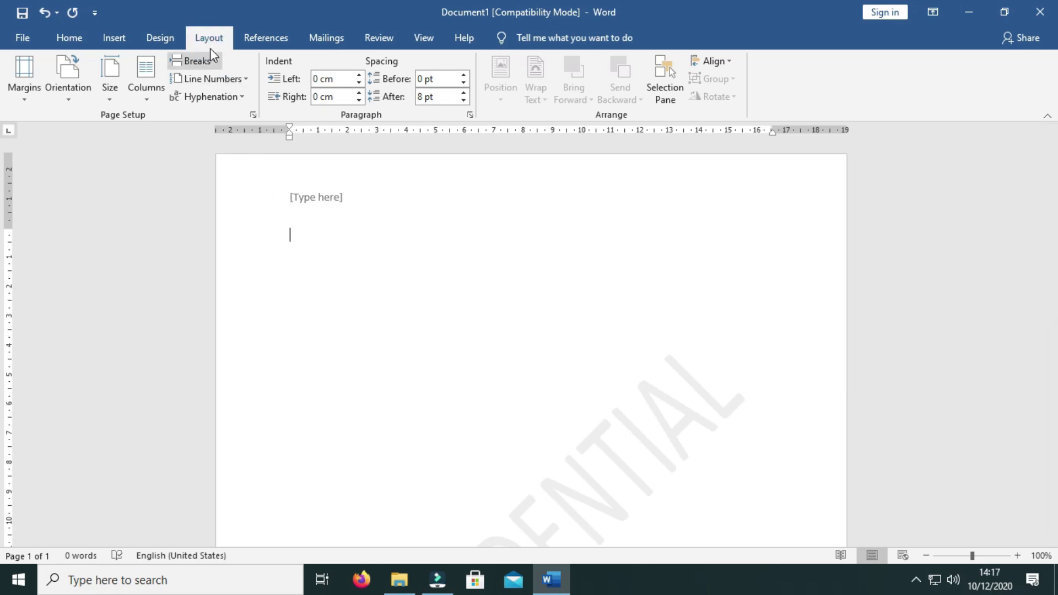
left_click(252, 114)
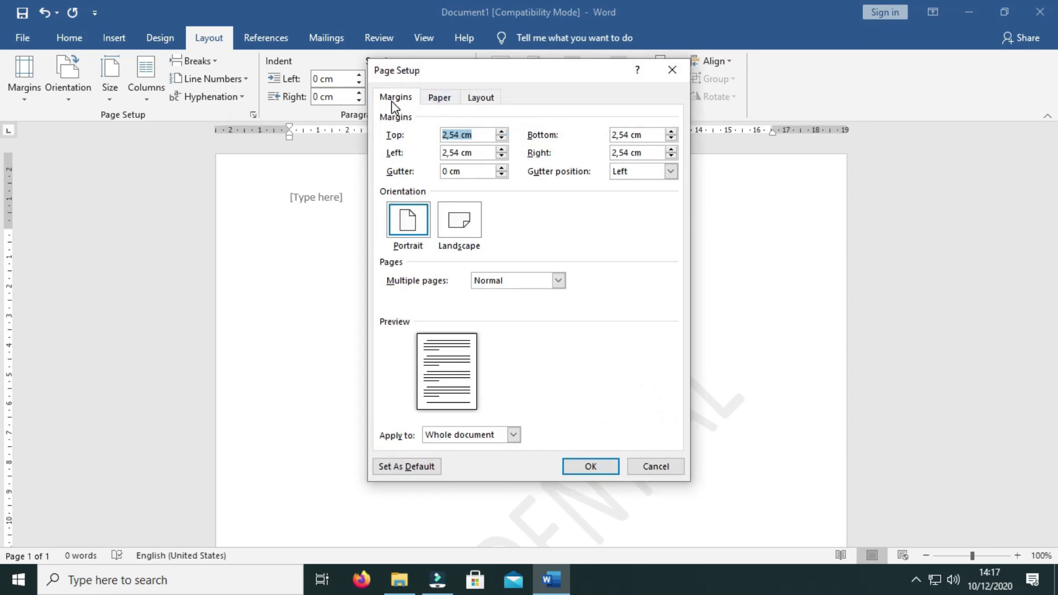
left_click(443, 97)
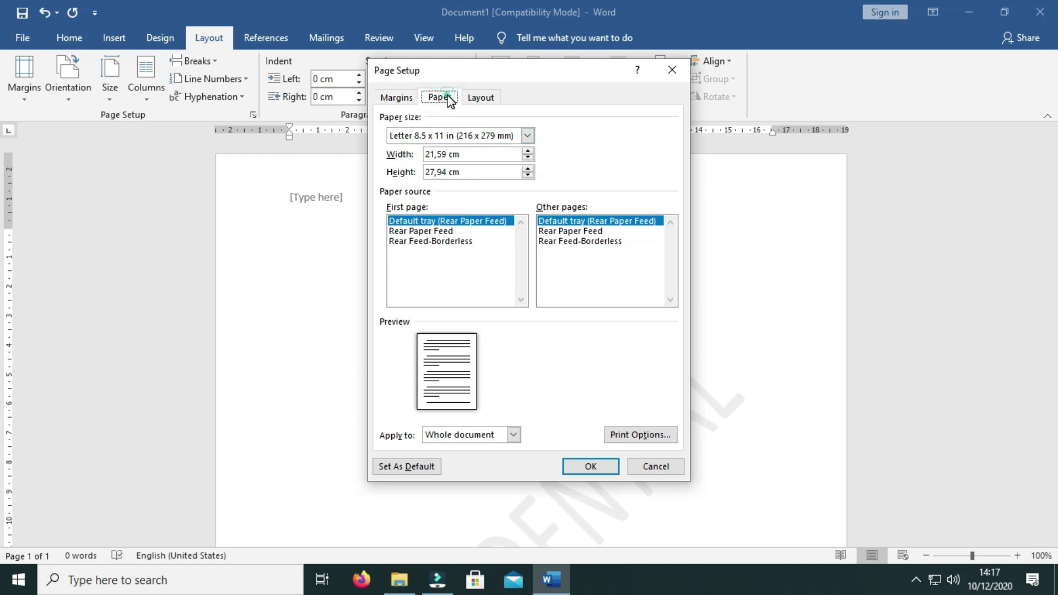
left_click(527, 135)
scroll(458, 173, "down", 2)
scroll(462, 176, "down", 2)
scroll(462, 177, "down", 2)
scroll(464, 178, "down", 2)
scroll(463, 175, "up", 5)
scroll(474, 162, "up", 2)
left_click(484, 150)
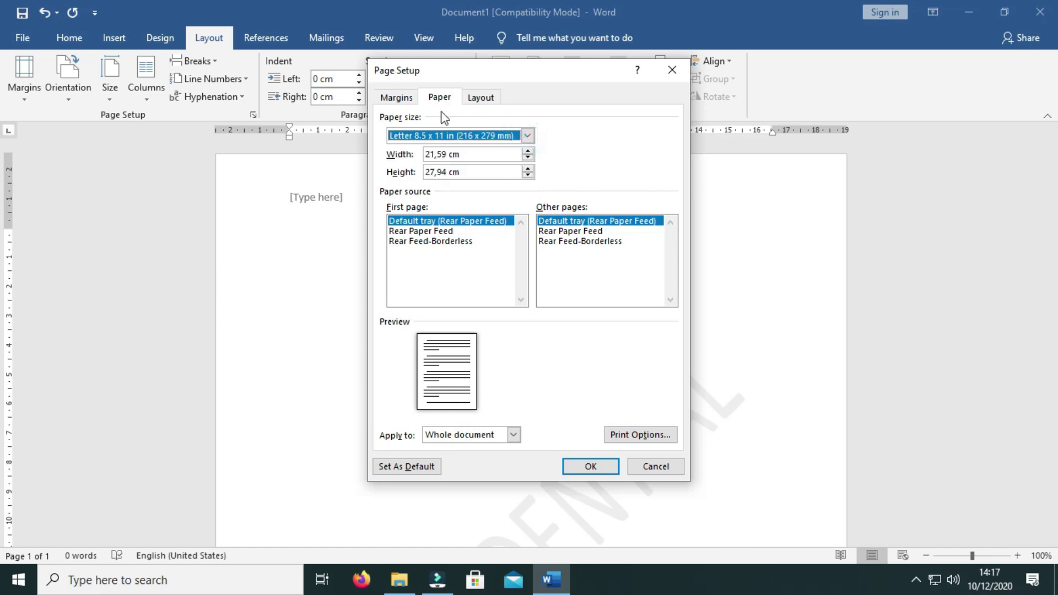
left_click(408, 99)
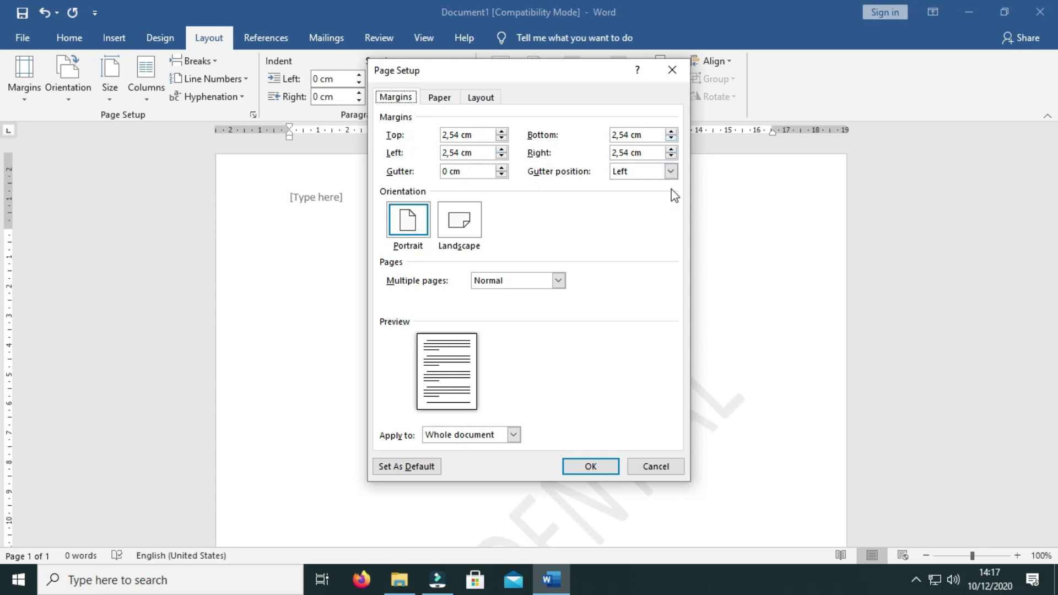
left_click(480, 97)
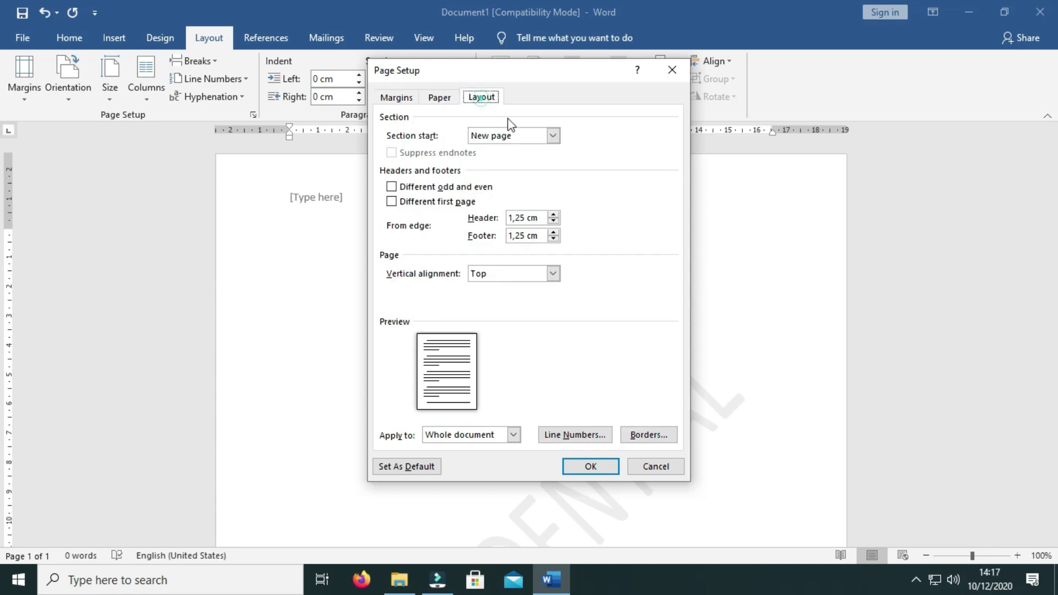
left_click(591, 467)
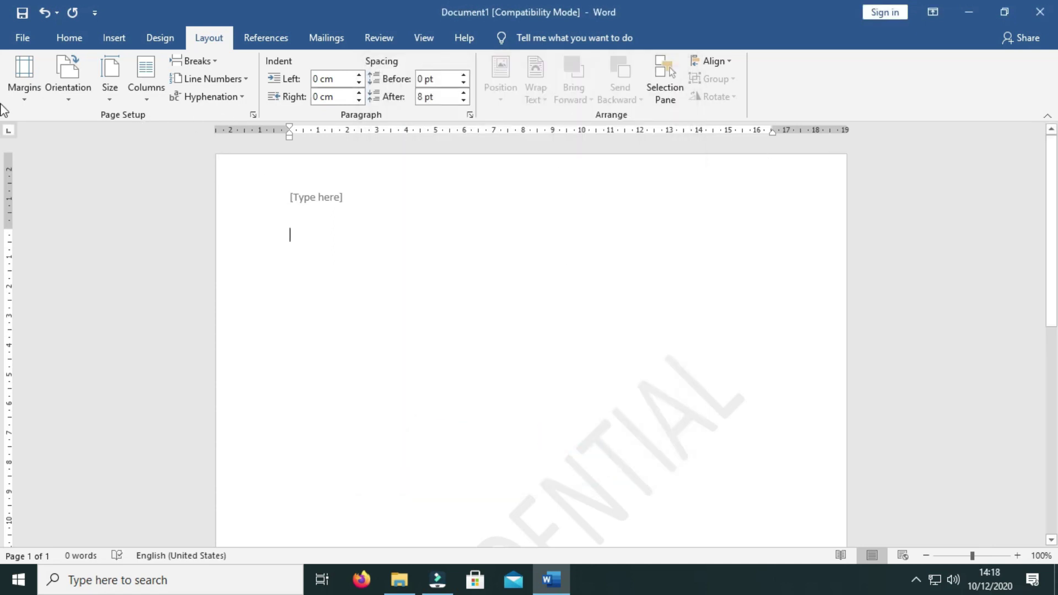
Add a Plain Number 2 centred page number at the bottom of the page, then close the footer.
left_click(27, 37)
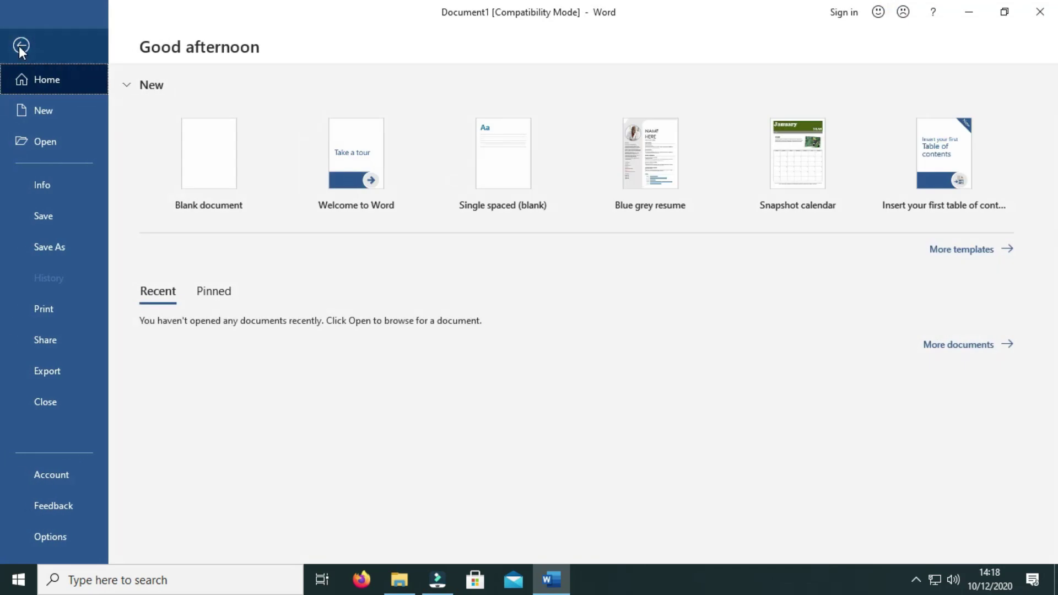
left_click(18, 44)
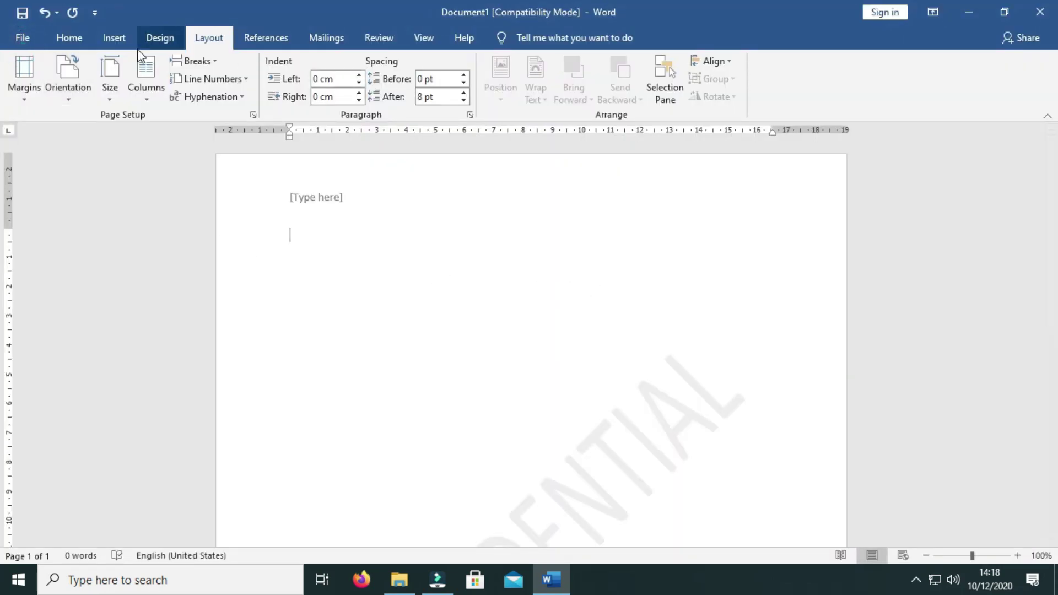
left_click(99, 43)
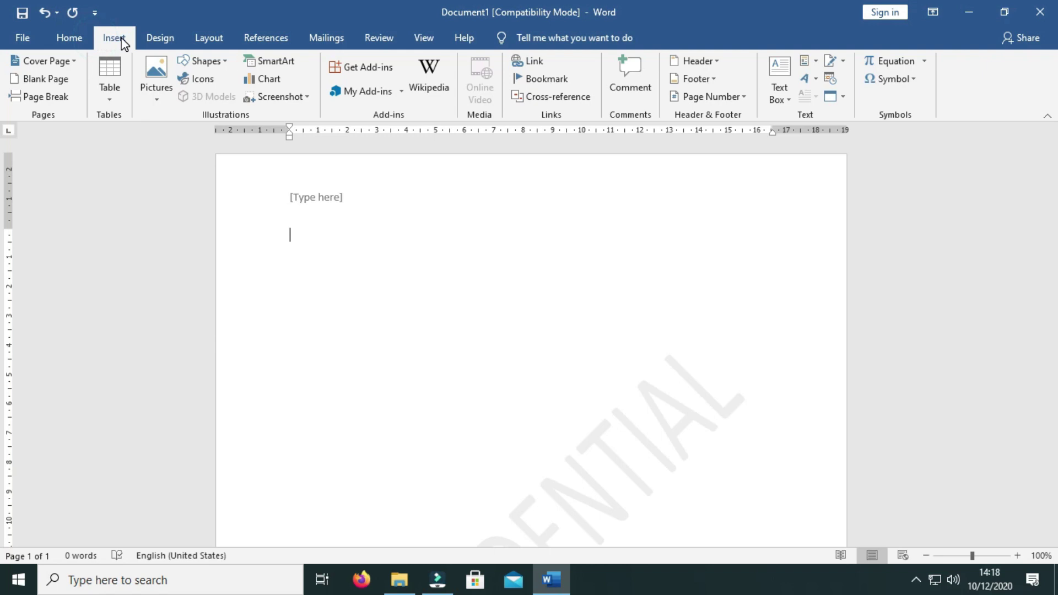
left_click(710, 98)
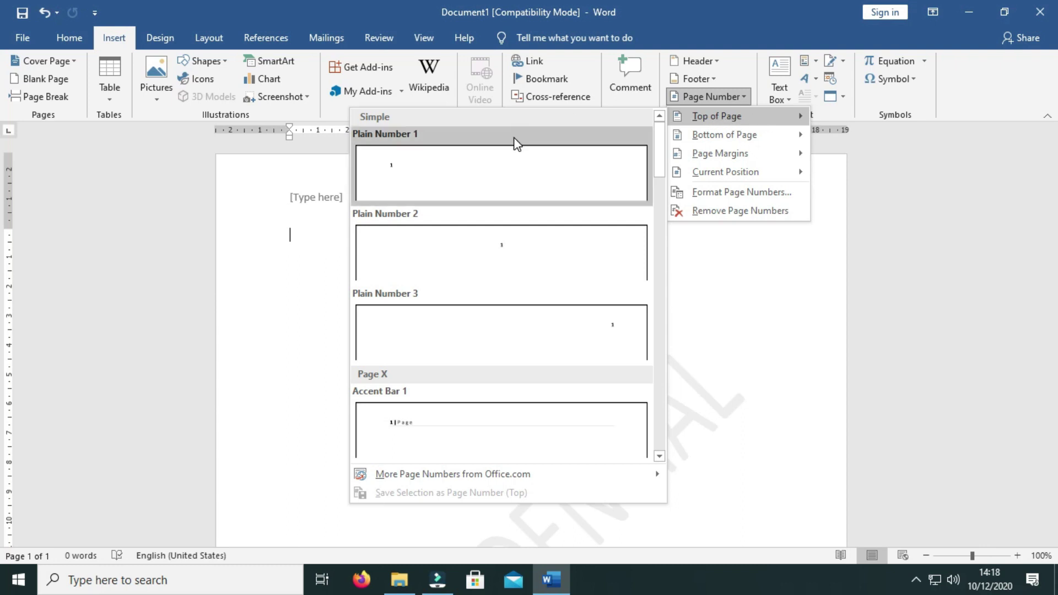
mouse_move(724, 134)
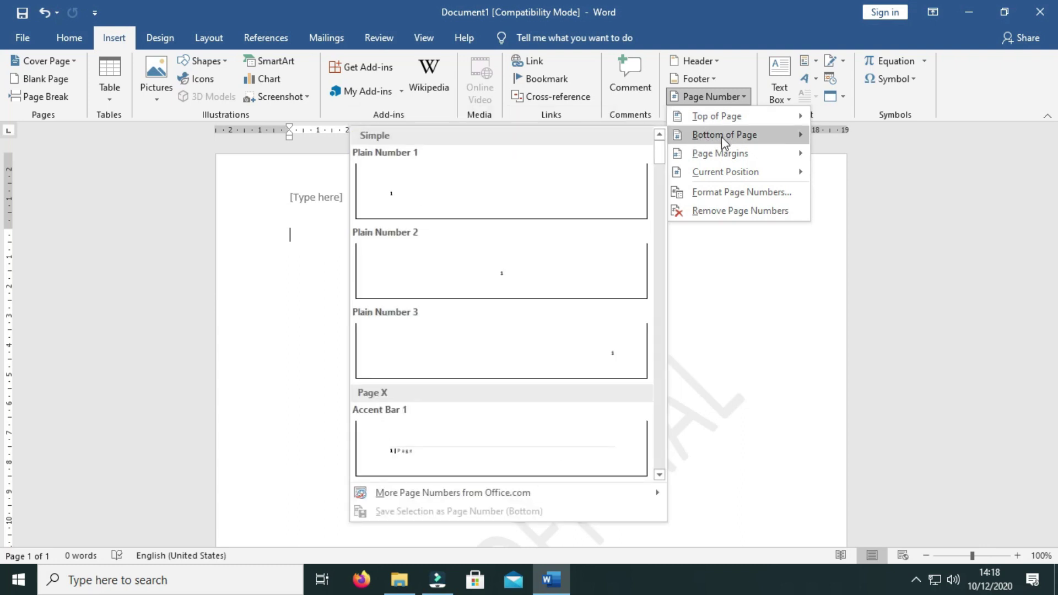
left_click(515, 283)
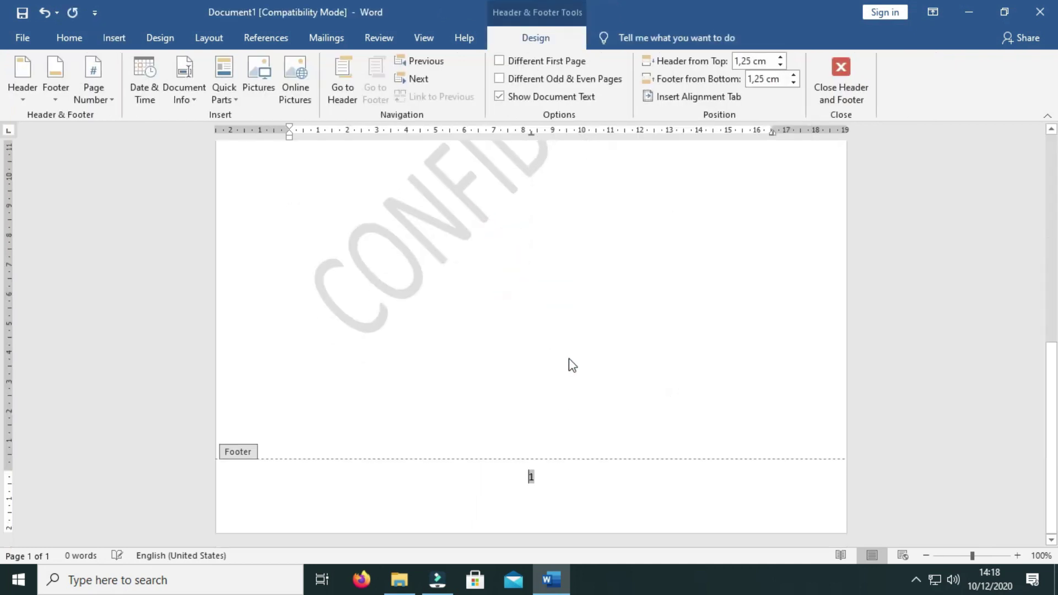
left_click(607, 425)
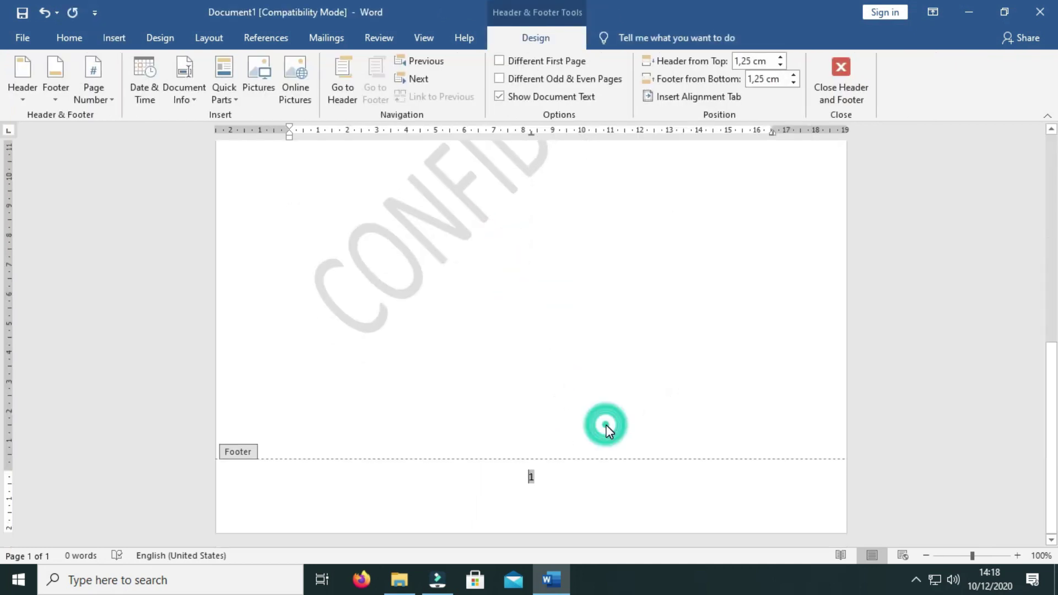
double_click(595, 389)
scroll(659, 468, "down", 3)
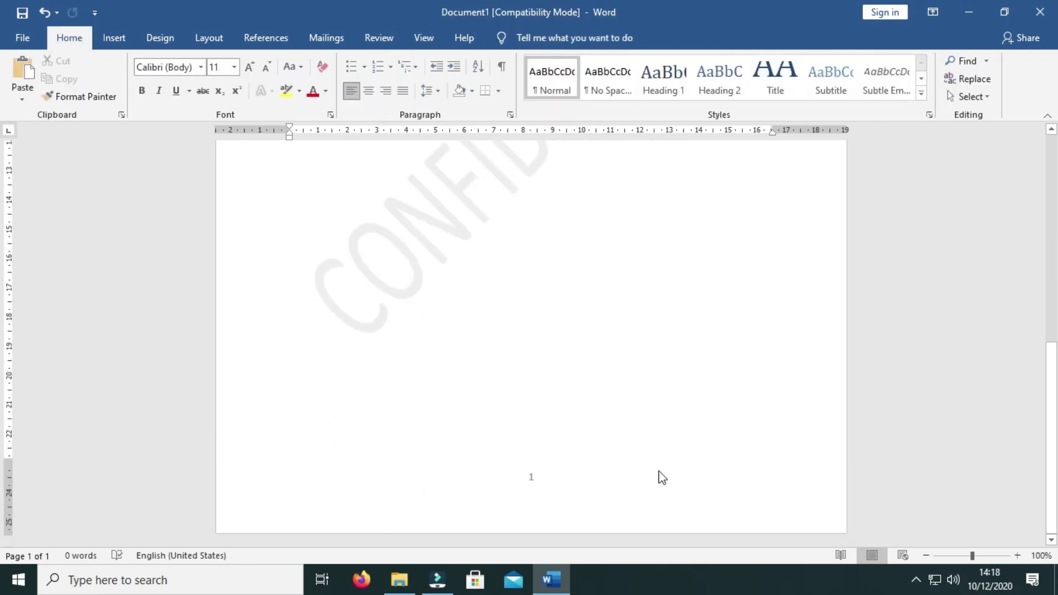
scroll(644, 432, "down", 3)
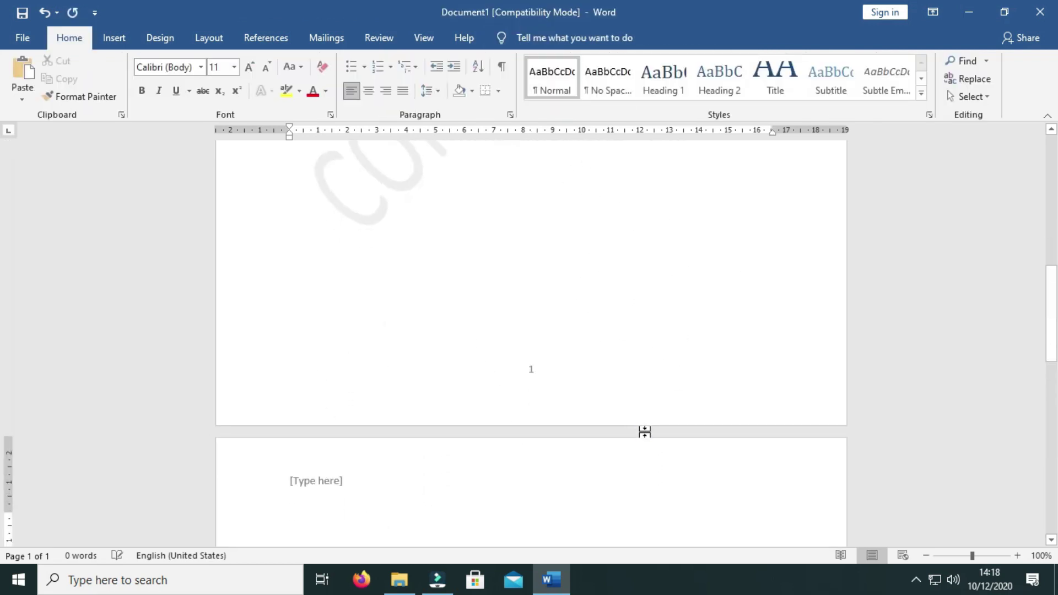
left_click_drag(1053, 307, 1052, 517)
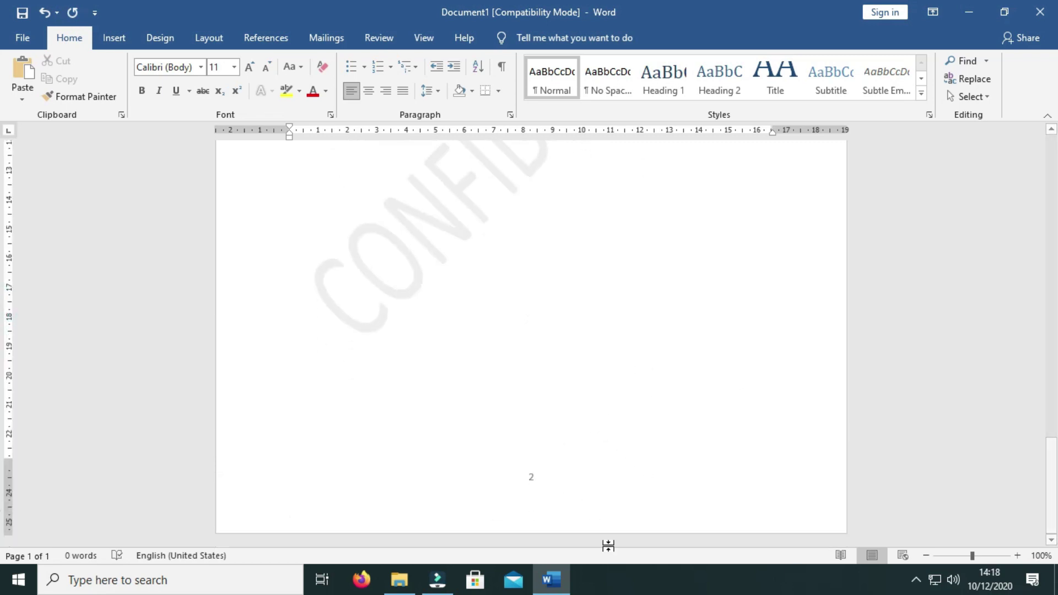
scroll(66, 182, "down", 3)
scroll(94, 234, "down", 2)
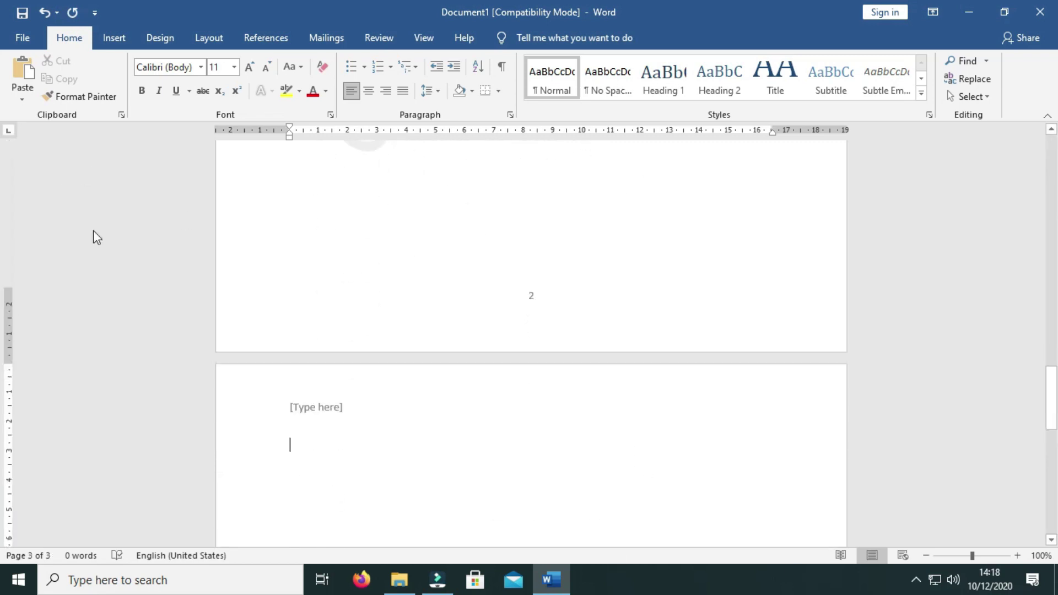
scroll(668, 356, "down", 10)
scroll(692, 404, "down", 6)
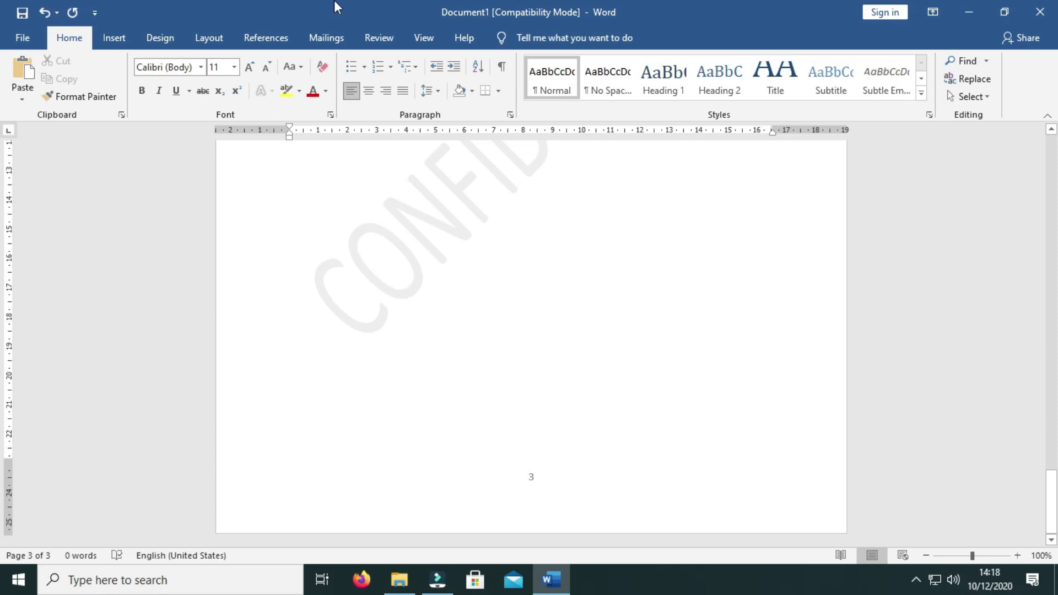
left_click(114, 37)
left_click(161, 38)
left_click(209, 37)
left_click(266, 38)
left_click(326, 37)
left_click(379, 37)
left_click(424, 38)
left_click(464, 37)
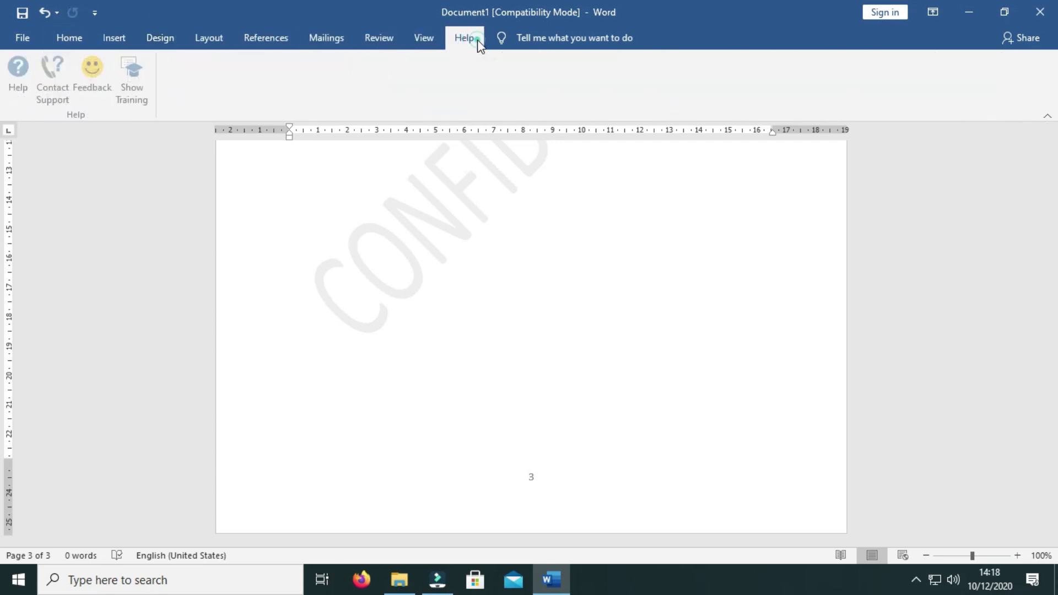
left_click(69, 37)
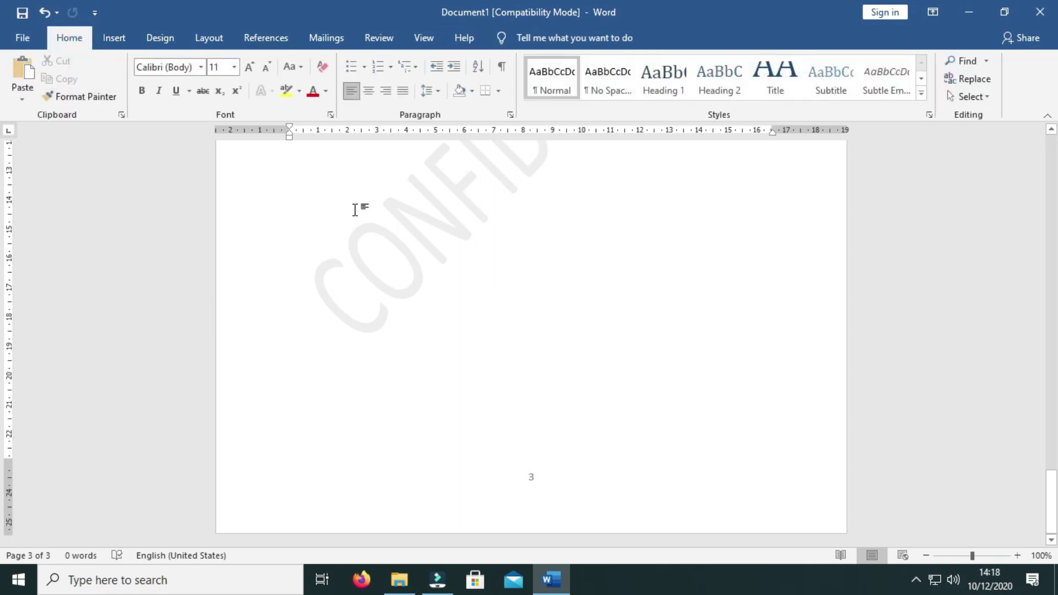
scroll(491, 294, "up", 5)
scroll(479, 264, "up", 5)
scroll(476, 247, "up", 5)
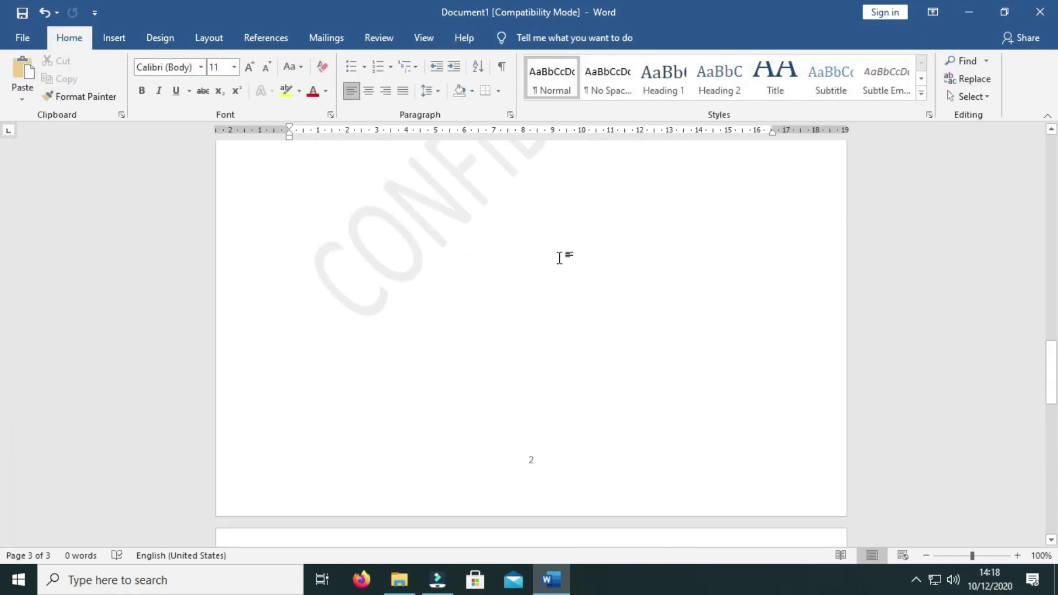
scroll(560, 255, "up", 4)
scroll(532, 267, "up", 3)
scroll(504, 279, "up", 4)
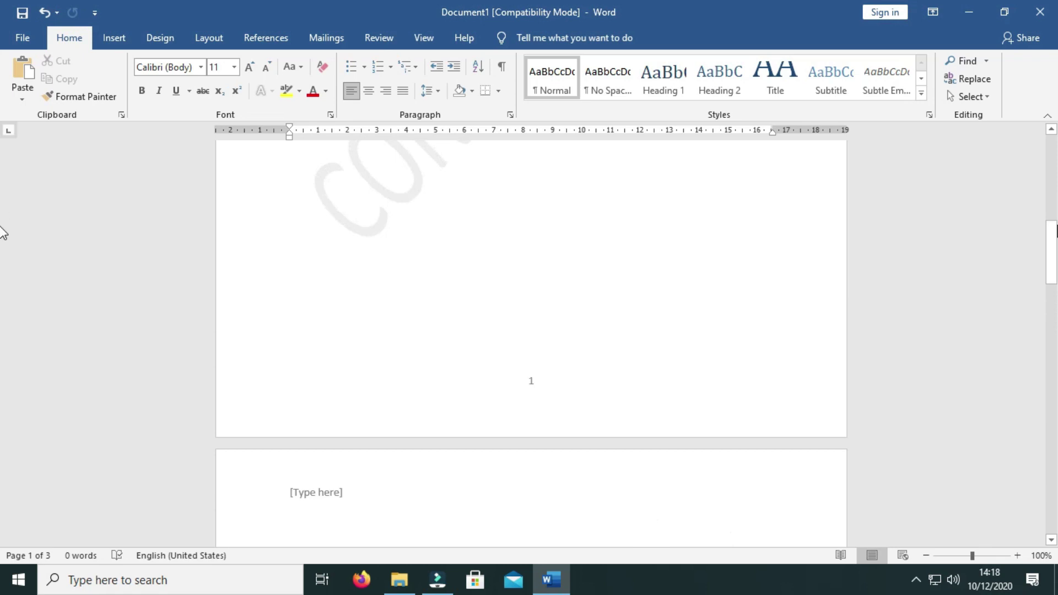
left_click_drag(1052, 243, 1049, 145)
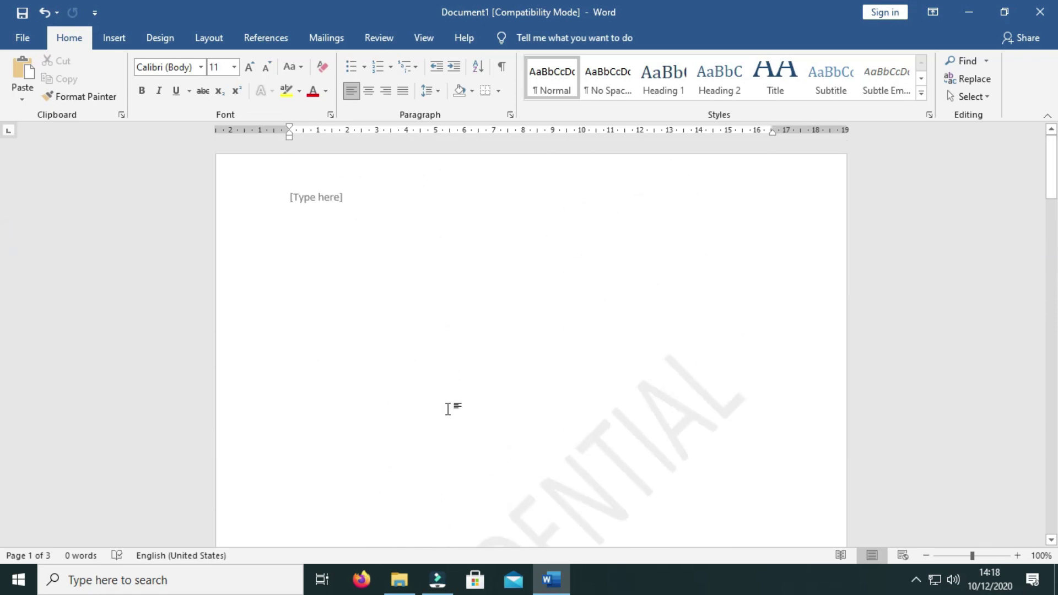